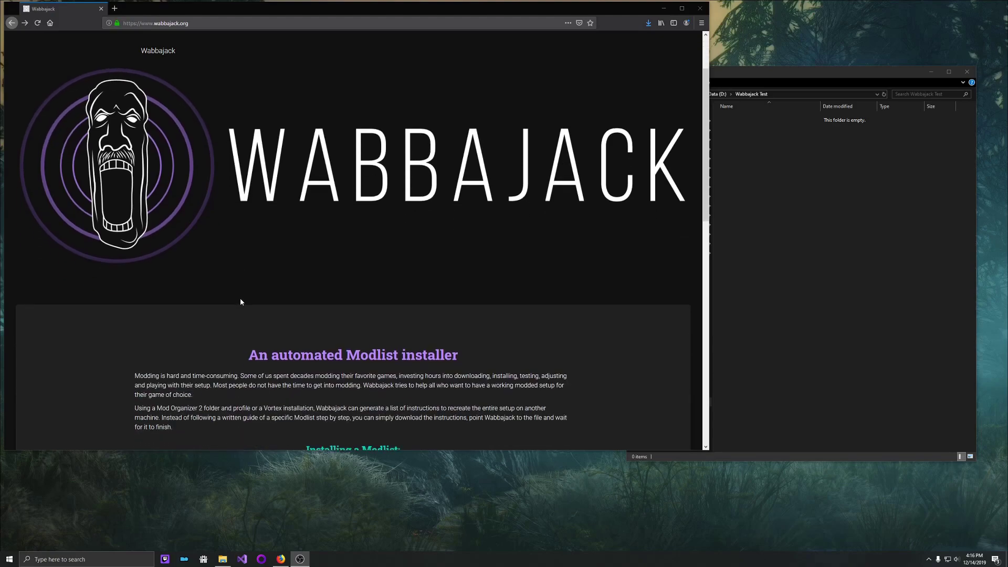
From the wabbajack.org page, follow the Wabbajack download link to GitHub and open the 1.0 beta 5 release
{"action": "left_click", "coordinate": [216, 22]}
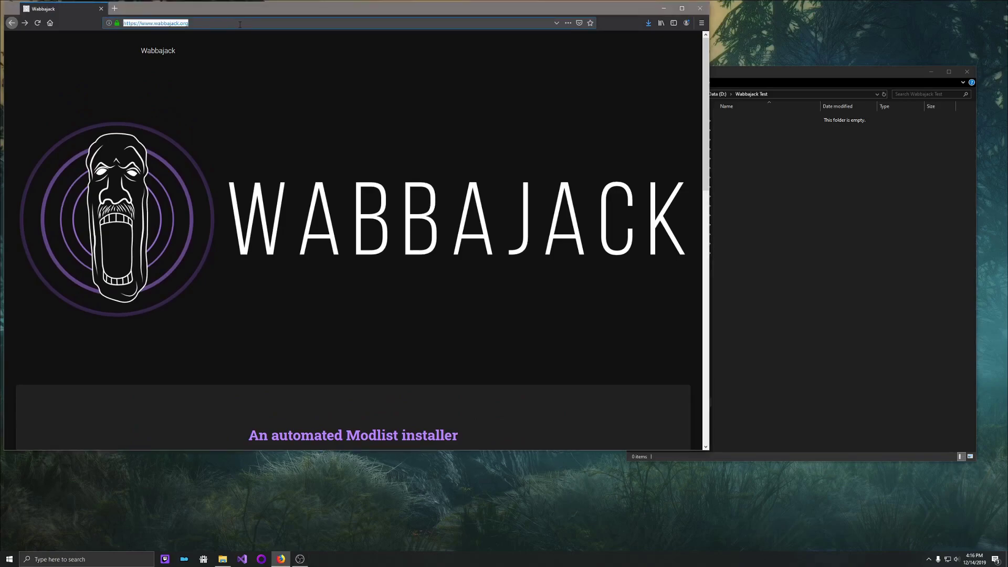
{"action": "left_click", "coordinate": [239, 24]}
{"action": "left_click_drag", "start_coordinate": [141, 24], "coordinate": [209, 24]}
{"action": "left_click", "coordinate": [310, 136]}
{"action": "scroll", "coordinate": [454, 145], "scroll_direction": "down", "scroll_amount": 8}
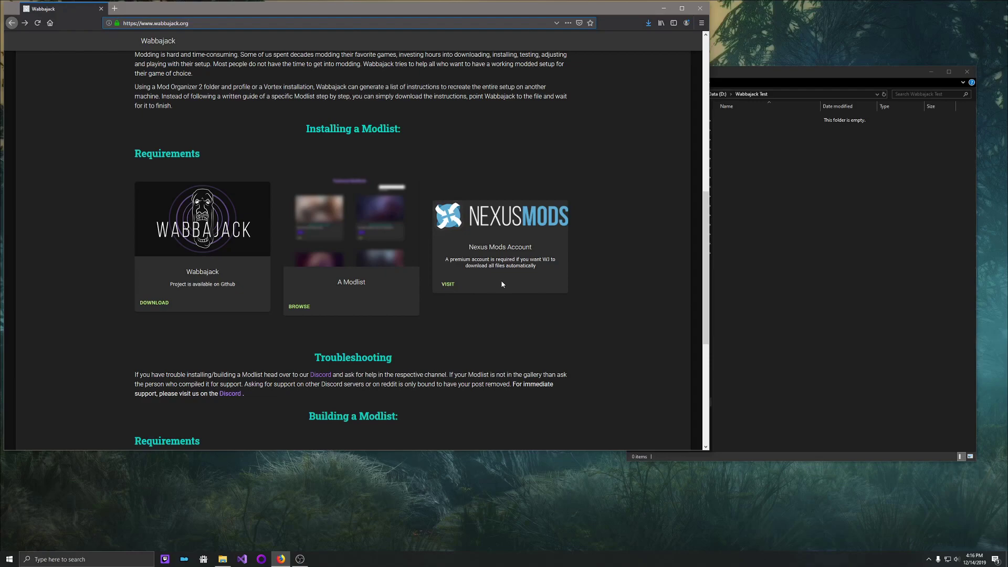
{"action": "left_click", "coordinate": [165, 307]}
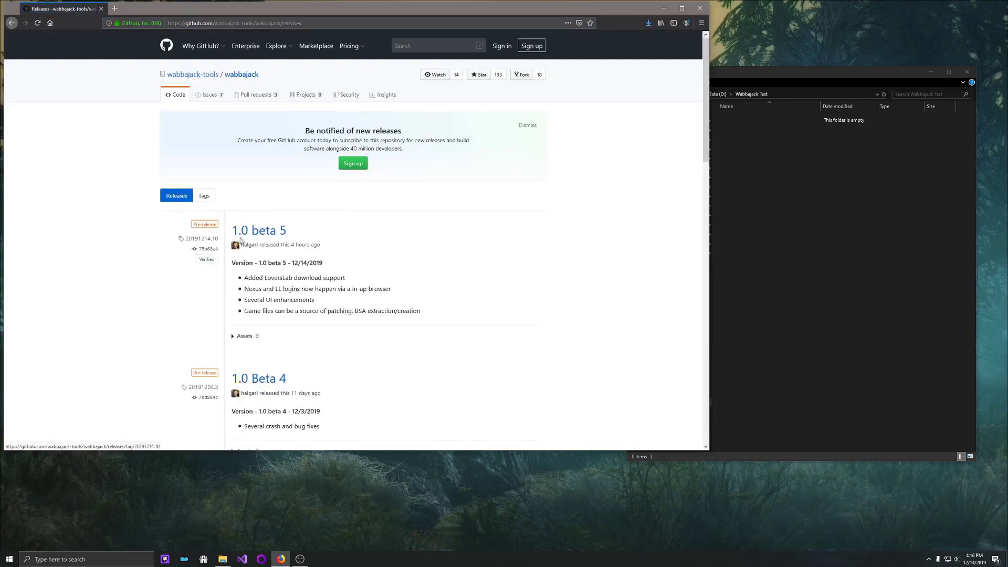
{"action": "left_click", "coordinate": [263, 235]}
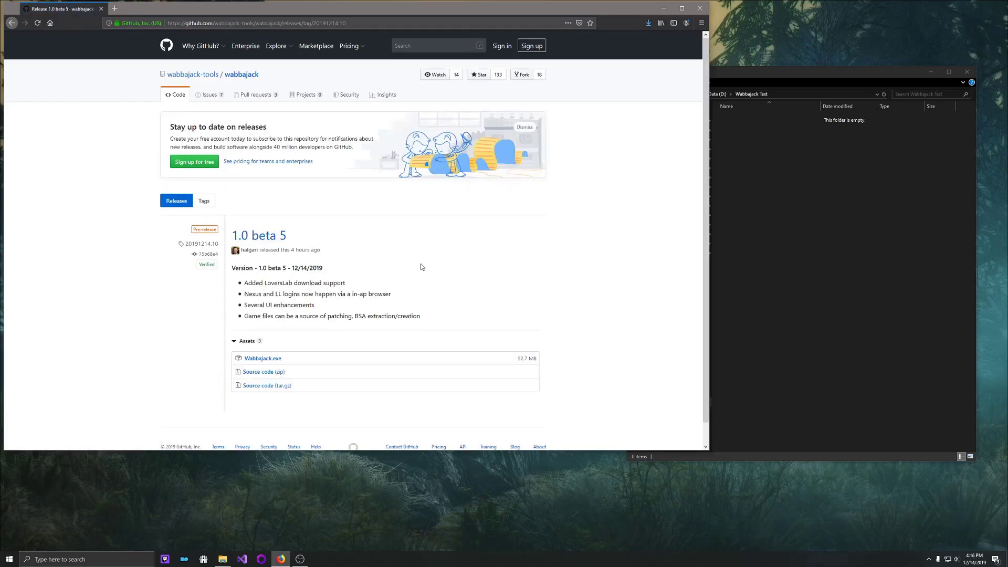
Save Wabbajack.exe from the release assets into the Wabbajack Test folder on the D: drive
{"action": "right_click", "coordinate": [268, 361]}
{"action": "left_click", "coordinate": [314, 405]}
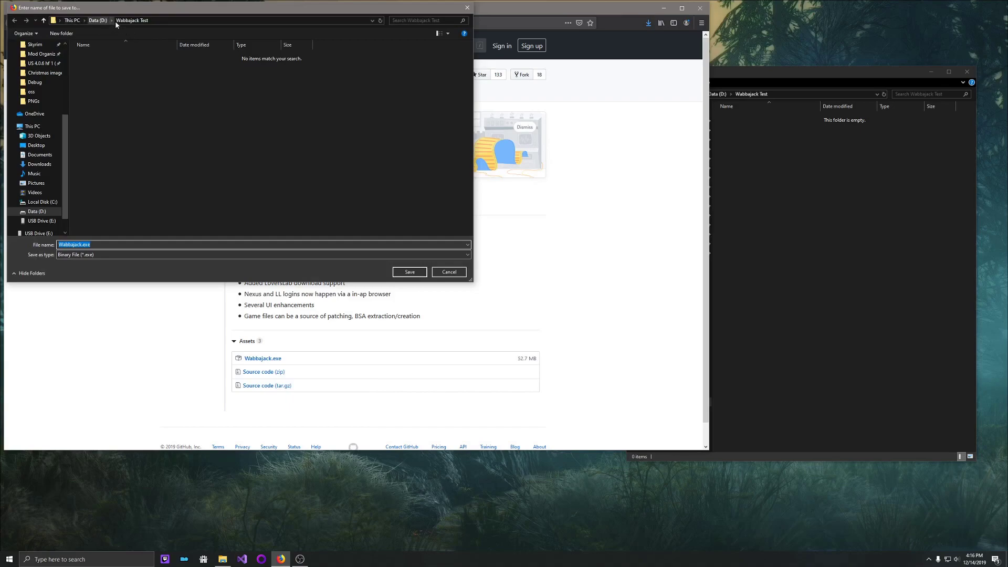
{"action": "left_click", "coordinate": [412, 274]}
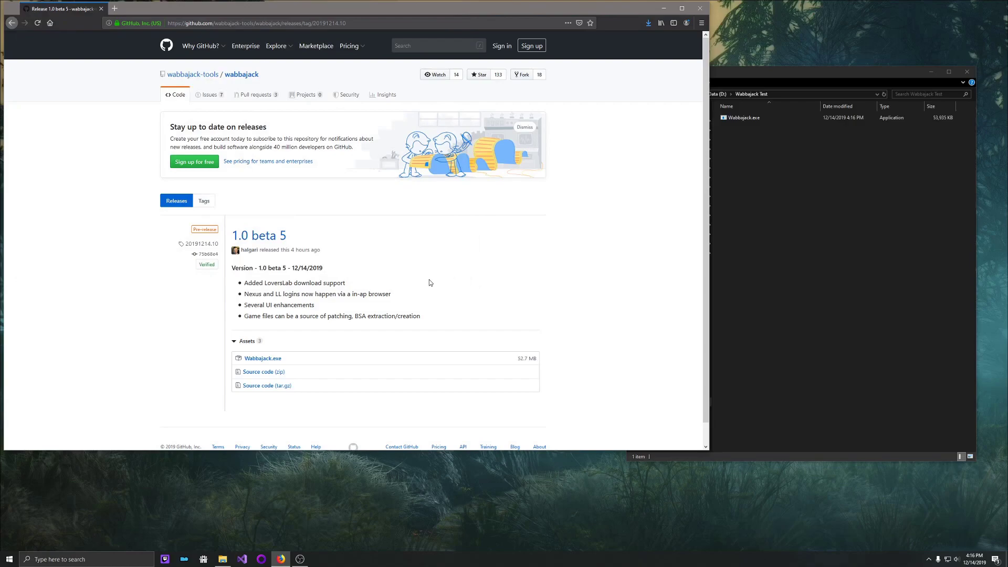
Run Wabbajack.exe from the Wabbajack Test folder and move its window toward the middle of the desktop
{"action": "left_click", "coordinate": [784, 173]}
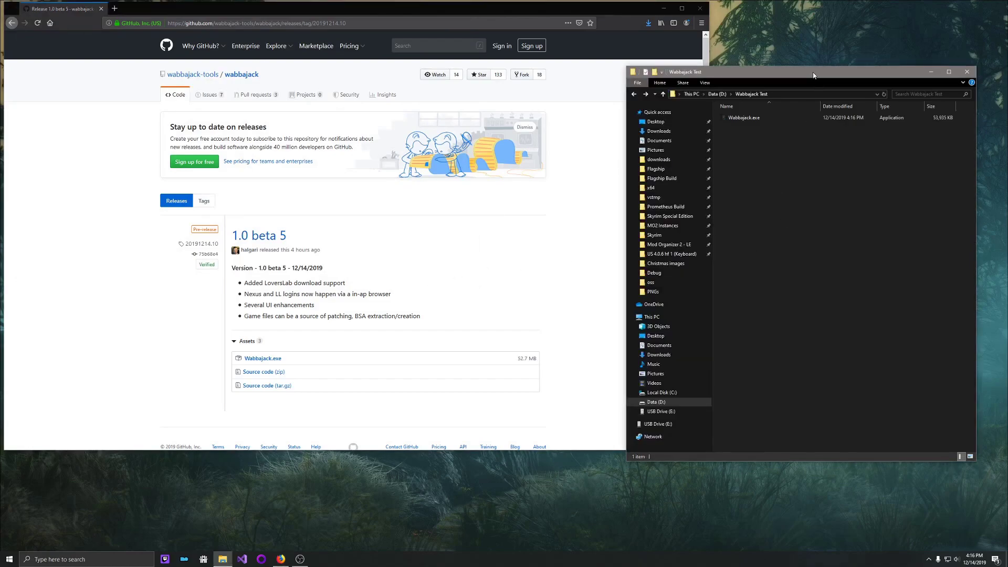
{"action": "left_click_drag", "start_coordinate": [813, 75], "coordinate": [635, 80]}
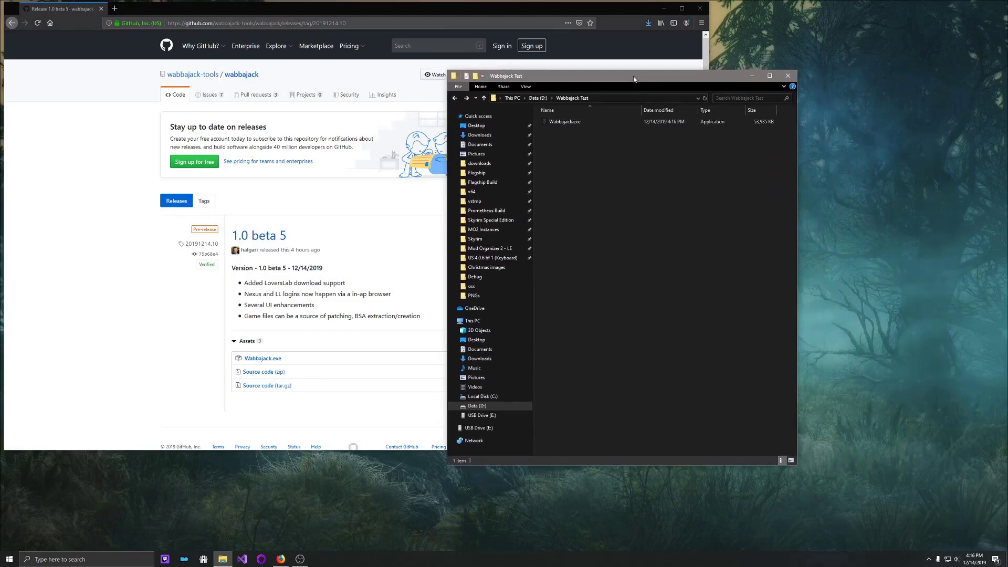
{"action": "double_click", "coordinate": [574, 123]}
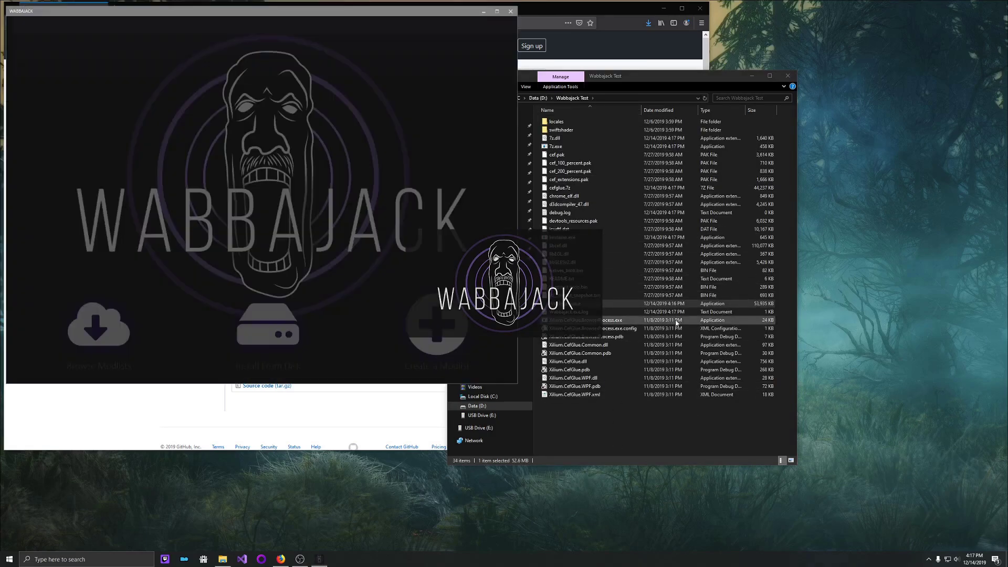
{"action": "left_click_drag", "start_coordinate": [383, 13], "coordinate": [573, 61]}
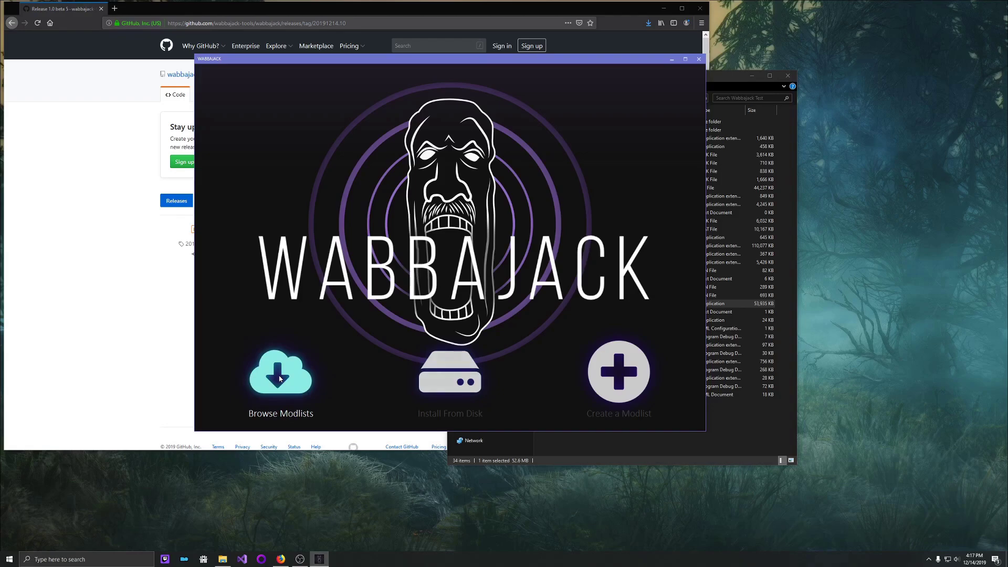
Open the gallery of available modlists and browse down to the N.O.I.S.E. modlist
{"action": "left_click", "coordinate": [280, 378]}
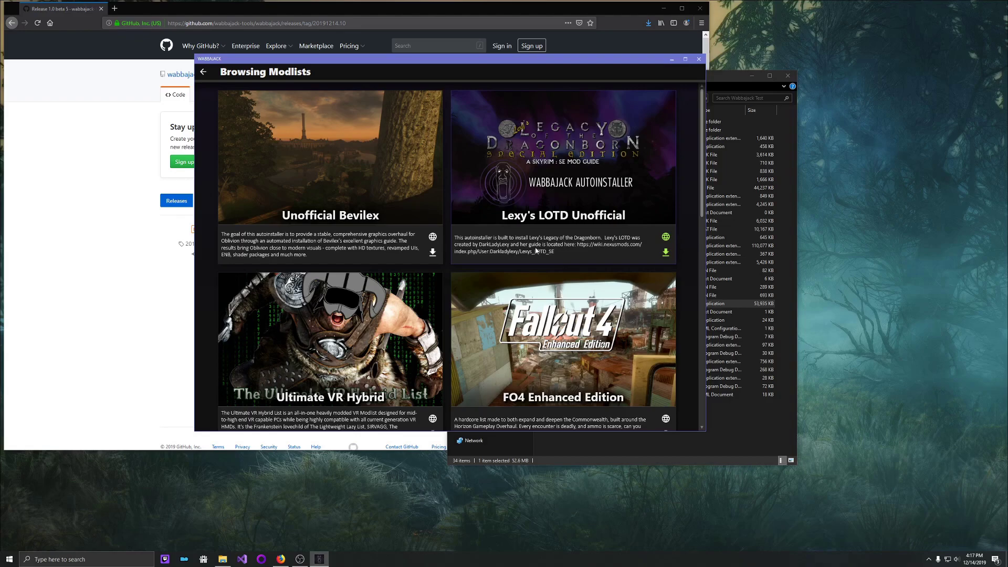
{"action": "scroll", "coordinate": [535, 236], "scroll_direction": "down", "scroll_amount": 3}
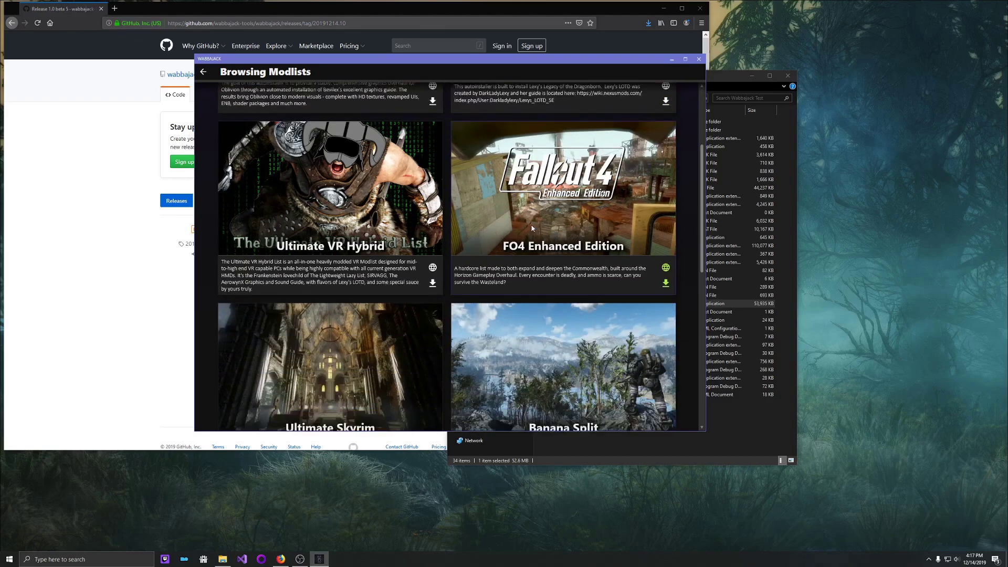
{"action": "scroll", "coordinate": [530, 225], "scroll_direction": "down", "scroll_amount": 6}
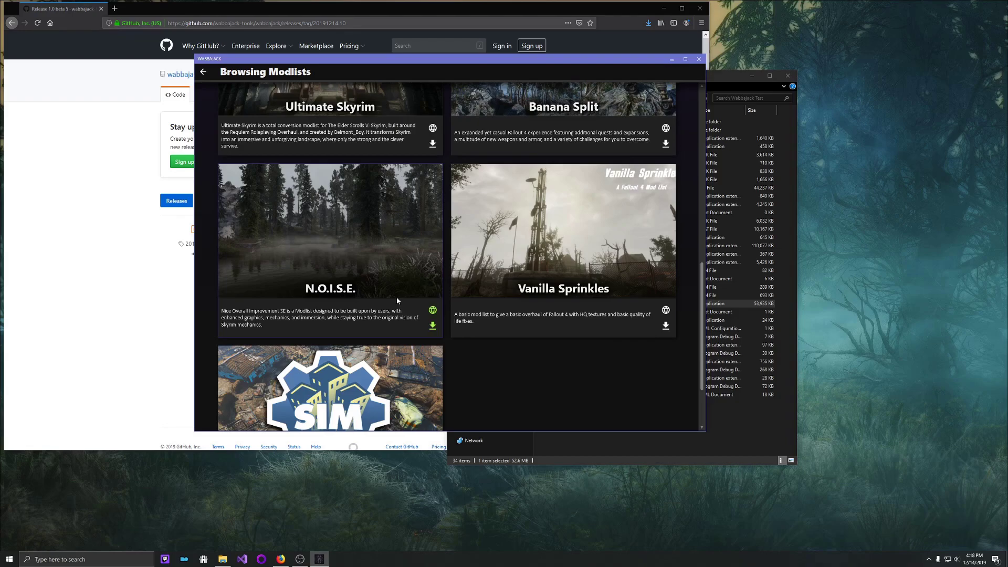
Switch to Steam and start The Elder Scrolls V: Skyrim Special Edition, exiting at its launcher and closing Steam
{"action": "left_click", "coordinate": [131, 553]}
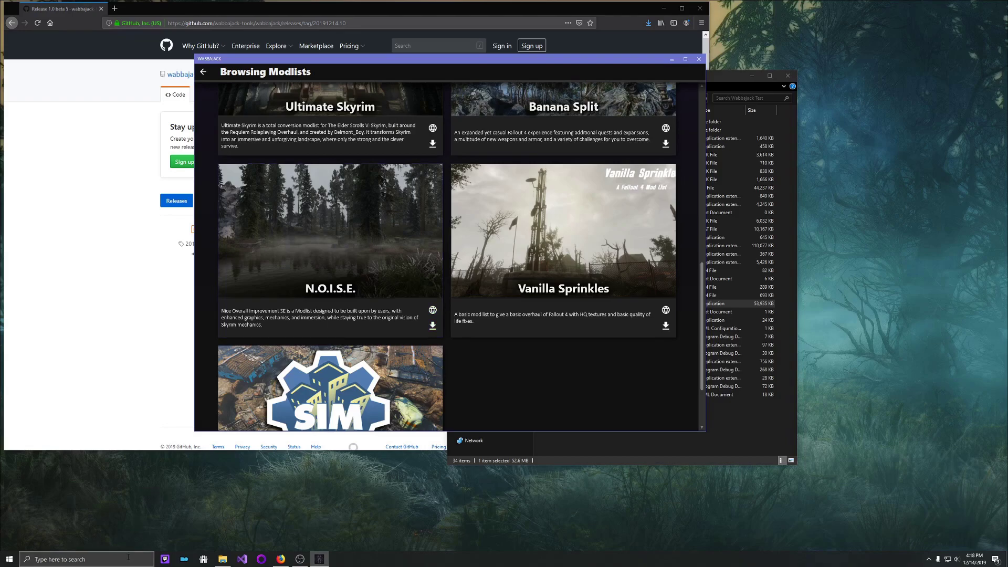
{"action": "type", "text": "steam"}
{"action": "key", "text": "Return"}
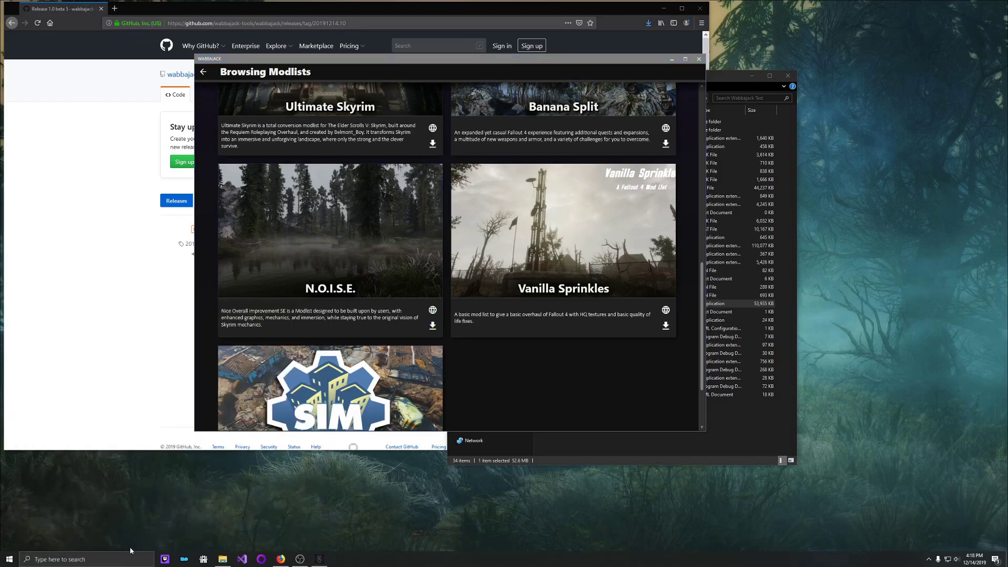
{"action": "left_click", "coordinate": [605, 188]}
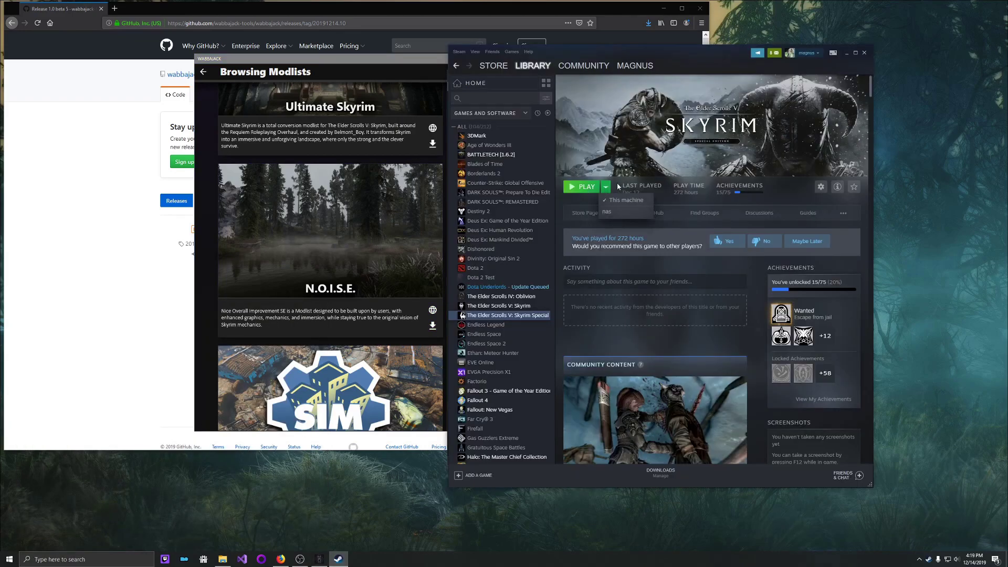
{"action": "left_click", "coordinate": [619, 187]}
{"action": "left_click", "coordinate": [584, 189]}
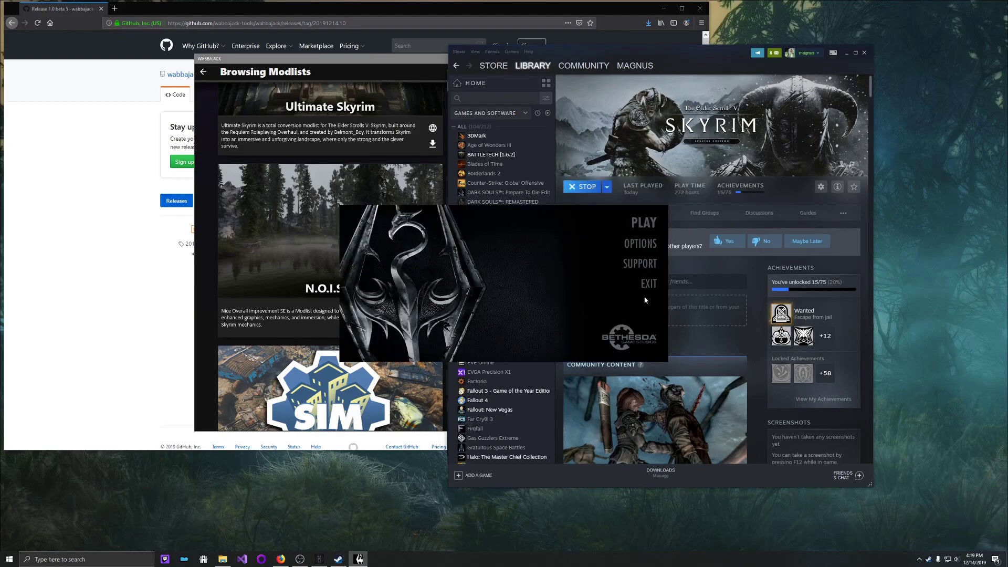
{"action": "left_click", "coordinate": [649, 285]}
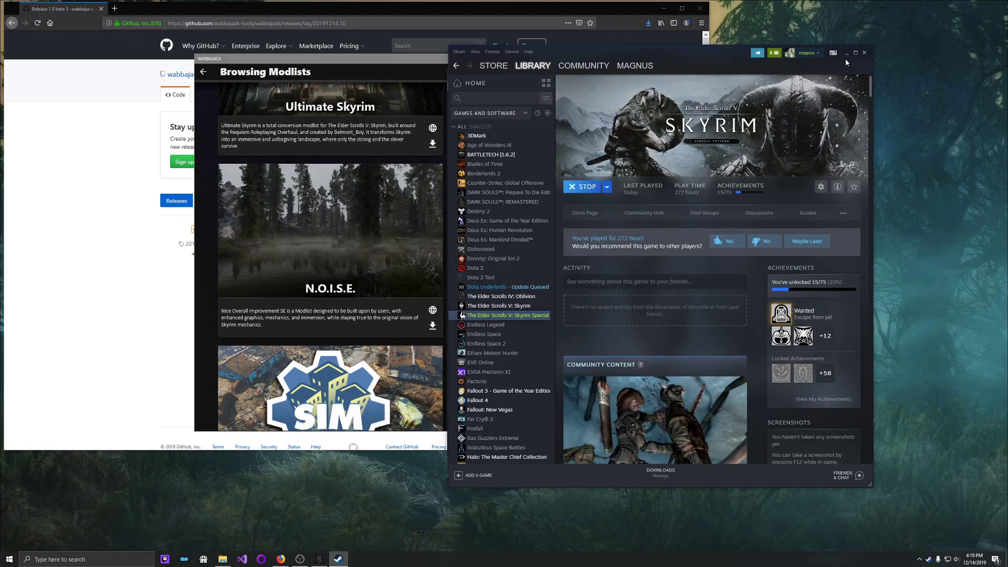
{"action": "left_click", "coordinate": [865, 53]}
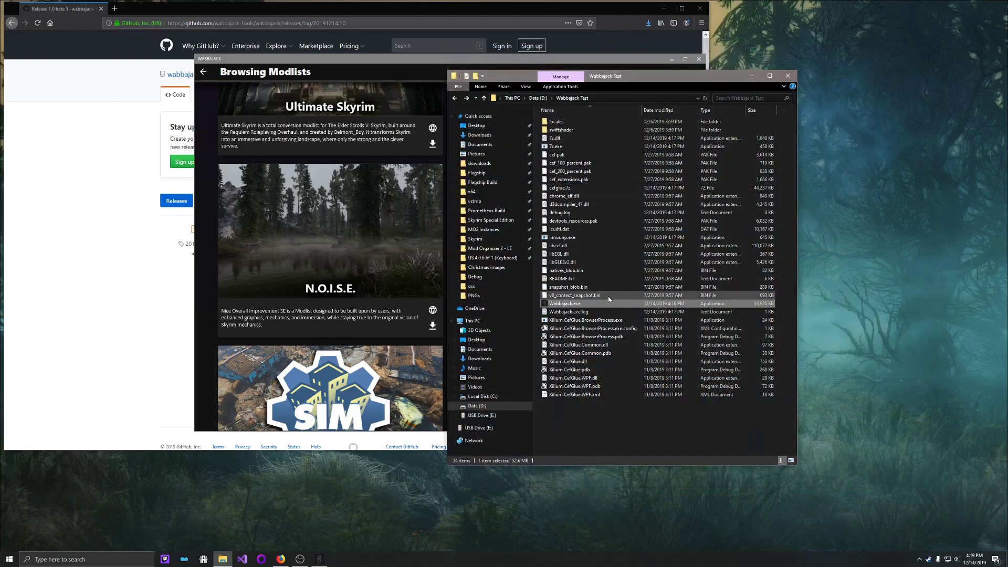
Download the N.O.I.S.E. modlist in Wabbajack and set its installation location to D:\MO2 Instances\Nice Overall Improvement
{"action": "left_click", "coordinate": [418, 64]}
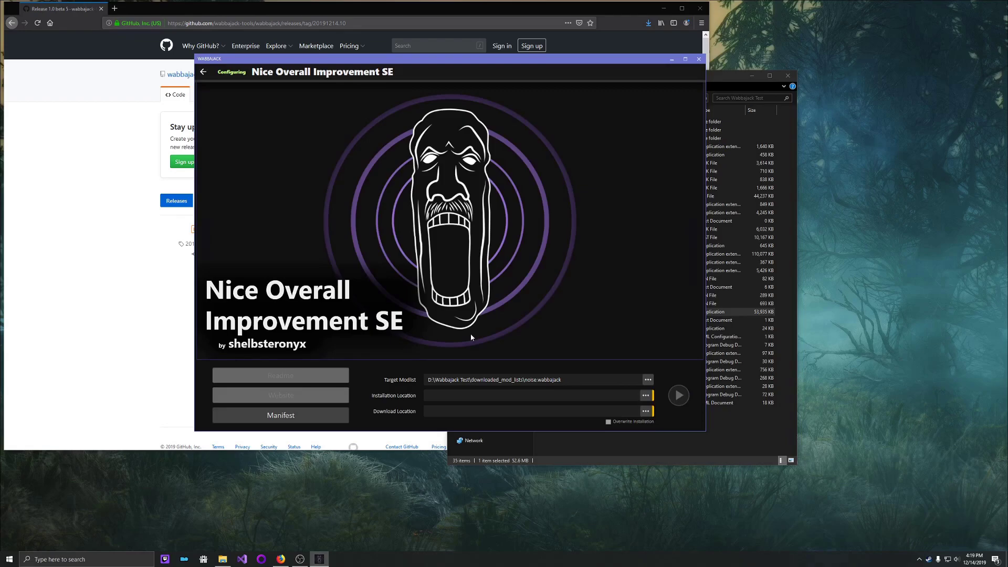
{"action": "left_click", "coordinate": [646, 400]}
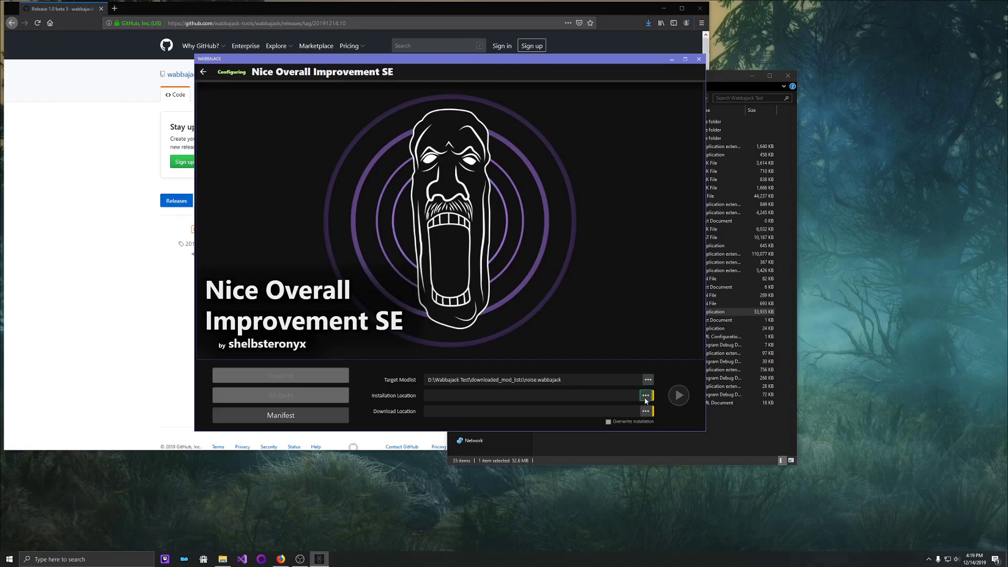
{"action": "left_click", "coordinate": [321, 72]}
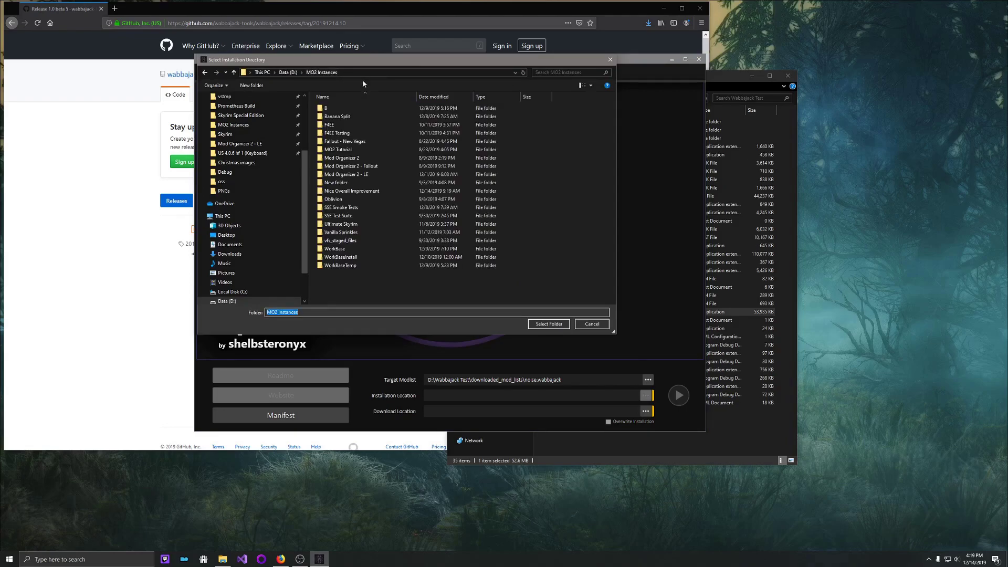
{"action": "left_click", "coordinate": [375, 191]}
{"action": "double_click", "coordinate": [375, 191]}
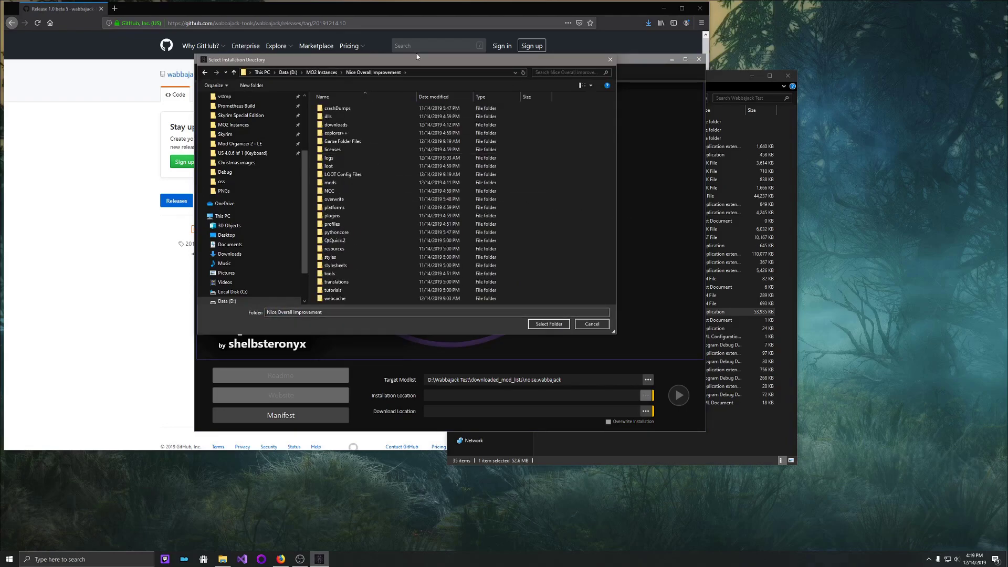
{"action": "left_click", "coordinate": [548, 324]}
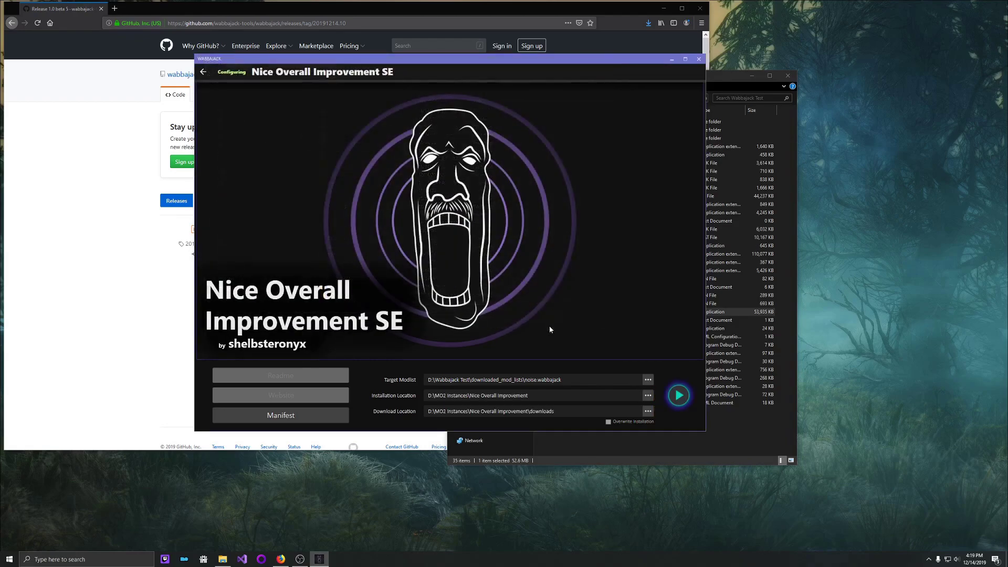
Check the installation and download paths, and start installing Nice Overall Improvement SE with overwriting of existing files allowed
{"action": "double_click", "coordinate": [570, 415]}
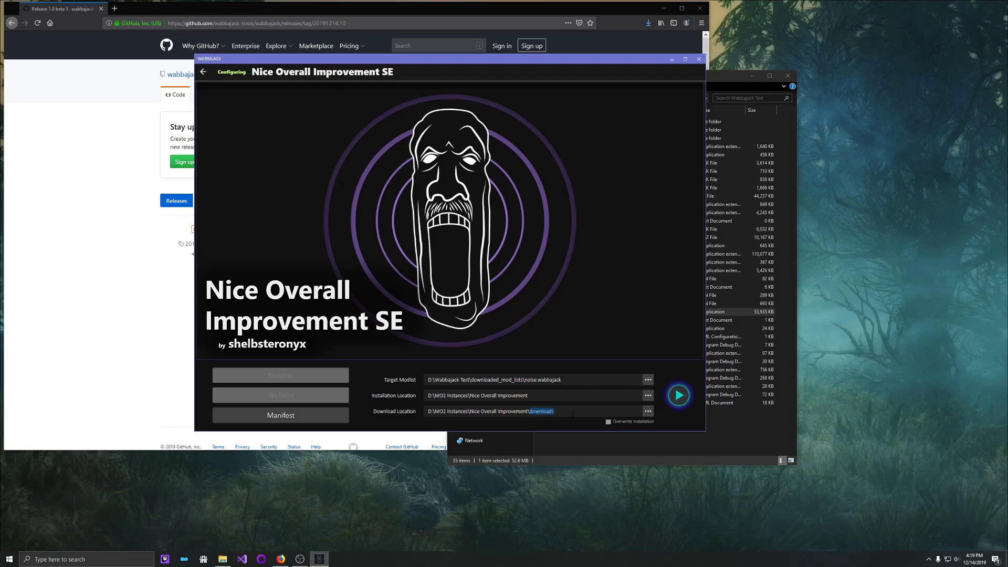
{"action": "double_click", "coordinate": [513, 396]}
{"action": "left_click", "coordinate": [447, 395]}
{"action": "left_click", "coordinate": [542, 397]}
{"action": "left_click_drag", "start_coordinate": [427, 395], "coordinate": [462, 395]}
{"action": "left_click", "coordinate": [508, 411]}
{"action": "left_click", "coordinate": [678, 400]}
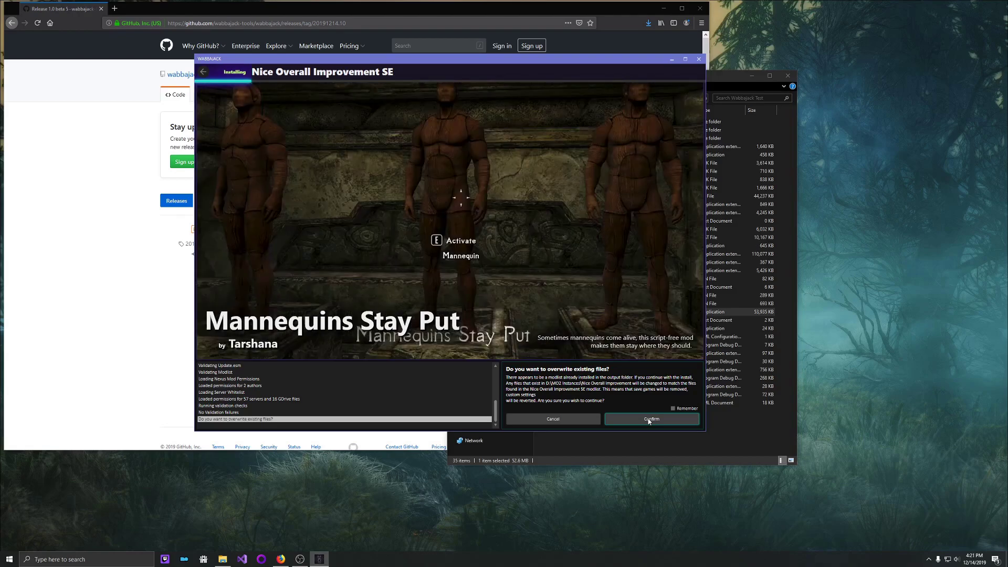
{"action": "left_click", "coordinate": [650, 420]}
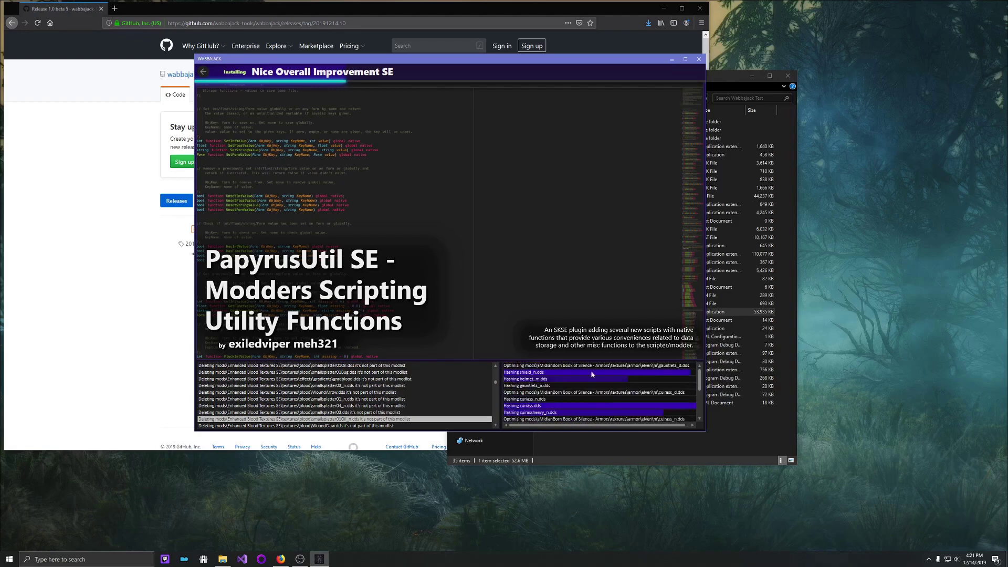
Log in to Nexus Mods with the account username and password, and authorise Wabbajack to access the account
{"action": "mouse_move", "coordinate": [472, 175]}
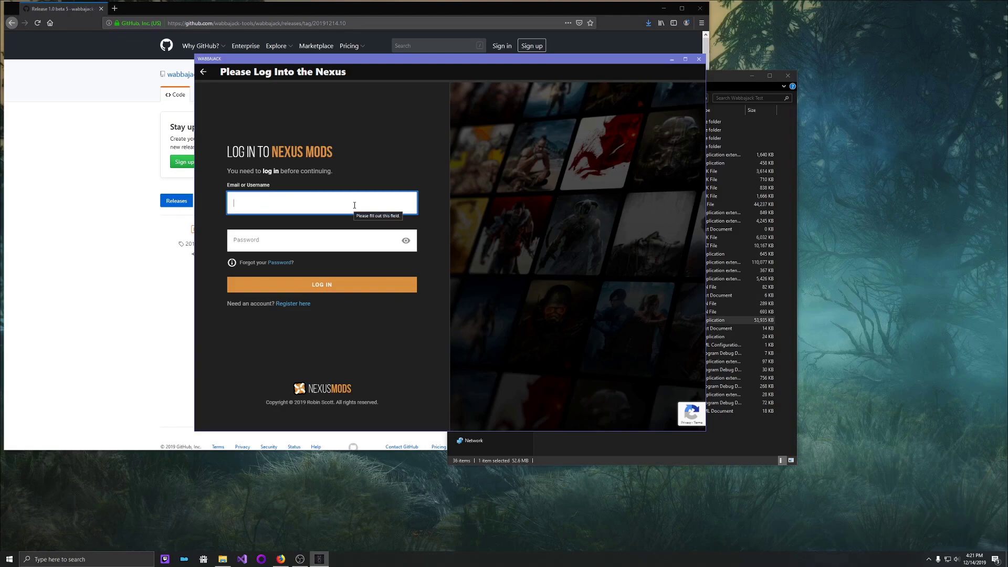
{"action": "type", "text": "halgari"}
{"action": "key", "text": "Tab"}
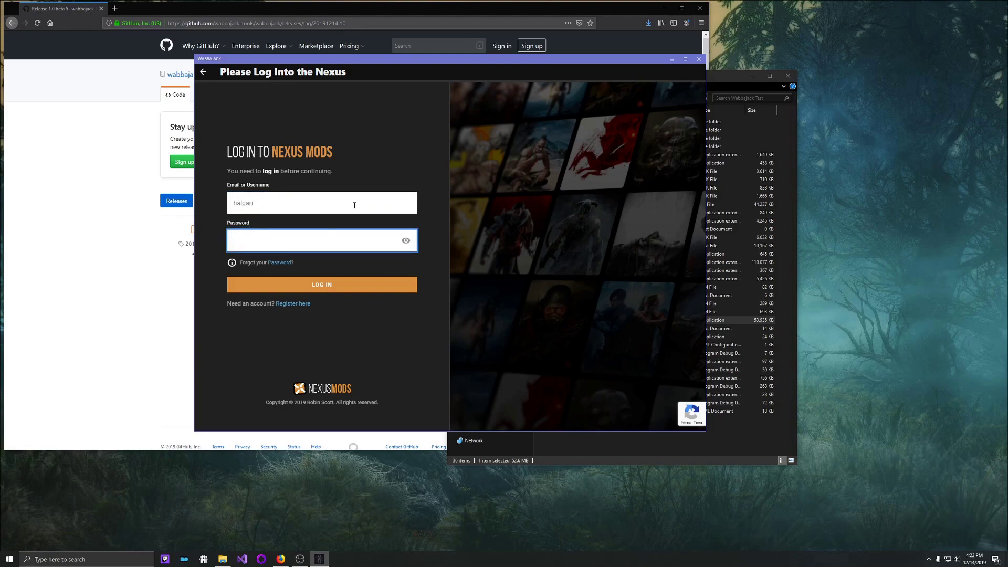
{"action": "type", "text": "••••••••••••"}
{"action": "left_click", "coordinate": [338, 285]}
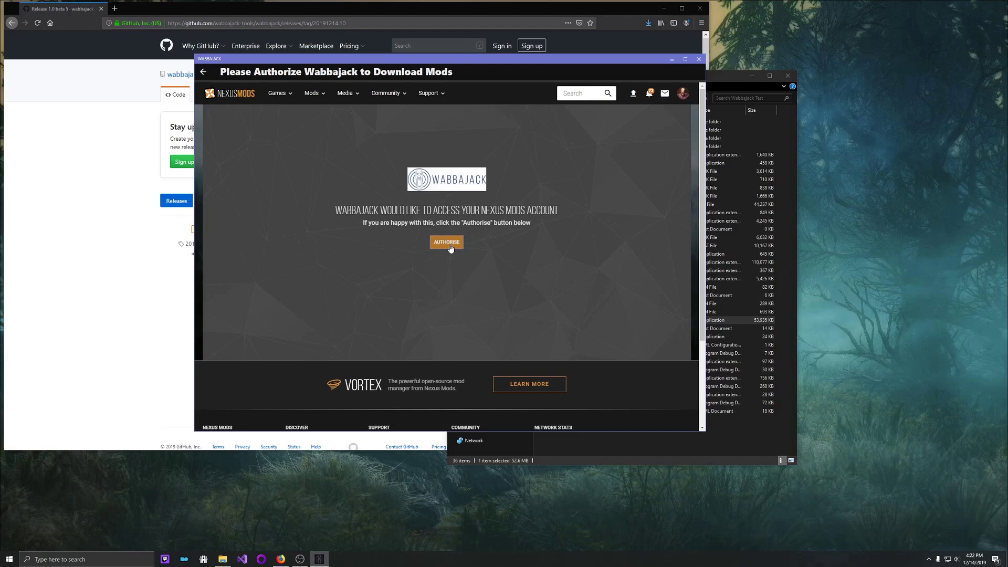
{"action": "left_click", "coordinate": [451, 246]}
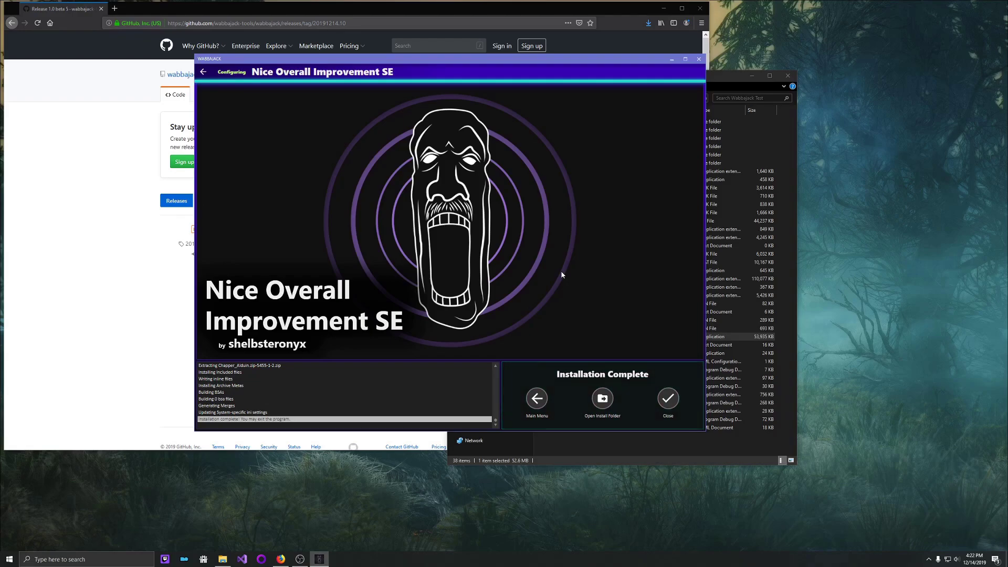
Open the modlist's install folder and close Wabbajack, moving and enlarging the folder window to show all its files
{"action": "left_click", "coordinate": [604, 400]}
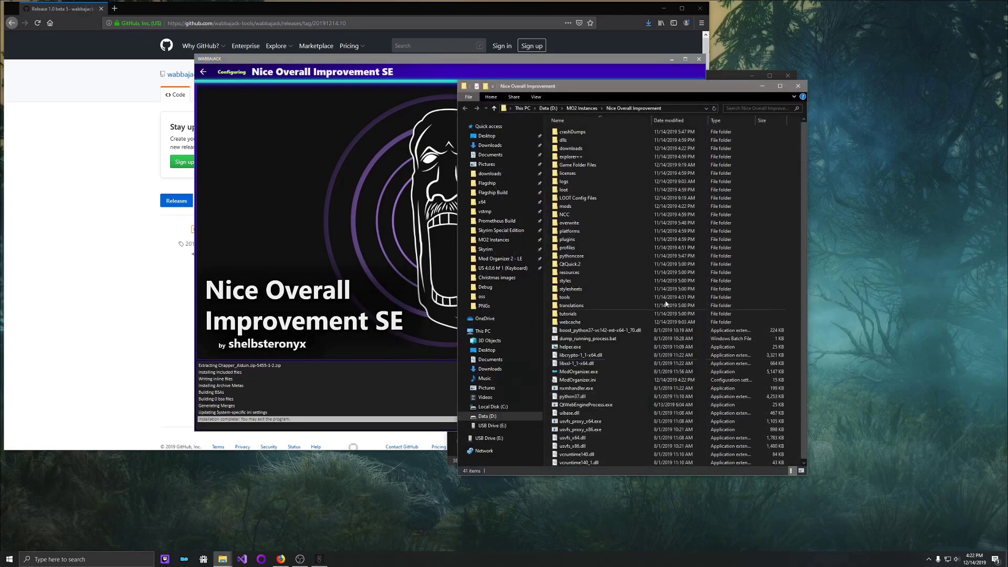
{"action": "left_click", "coordinate": [699, 59]}
{"action": "left_click_drag", "start_coordinate": [599, 81], "coordinate": [464, 65]}
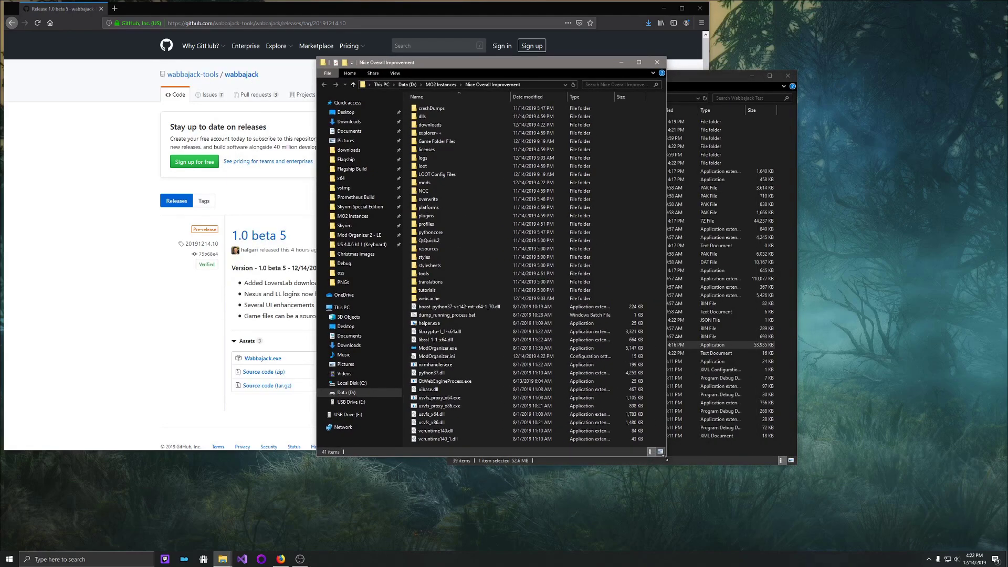
{"action": "left_click_drag", "start_coordinate": [666, 456], "coordinate": [823, 517]}
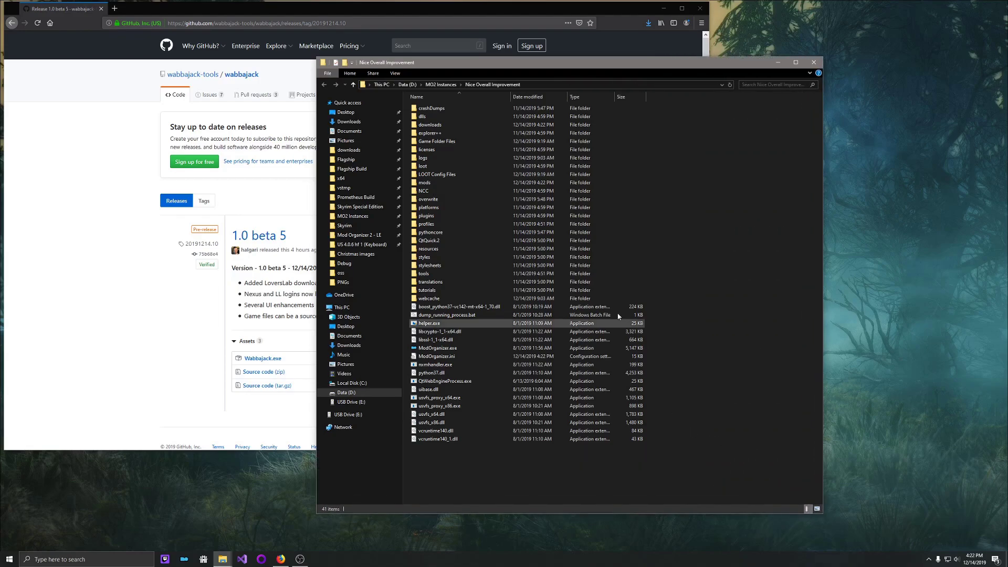
Return the browser from the GitHub release to the wabbajack.org page
{"action": "left_click", "coordinate": [12, 23]}
{"action": "left_click", "coordinate": [12, 22]}
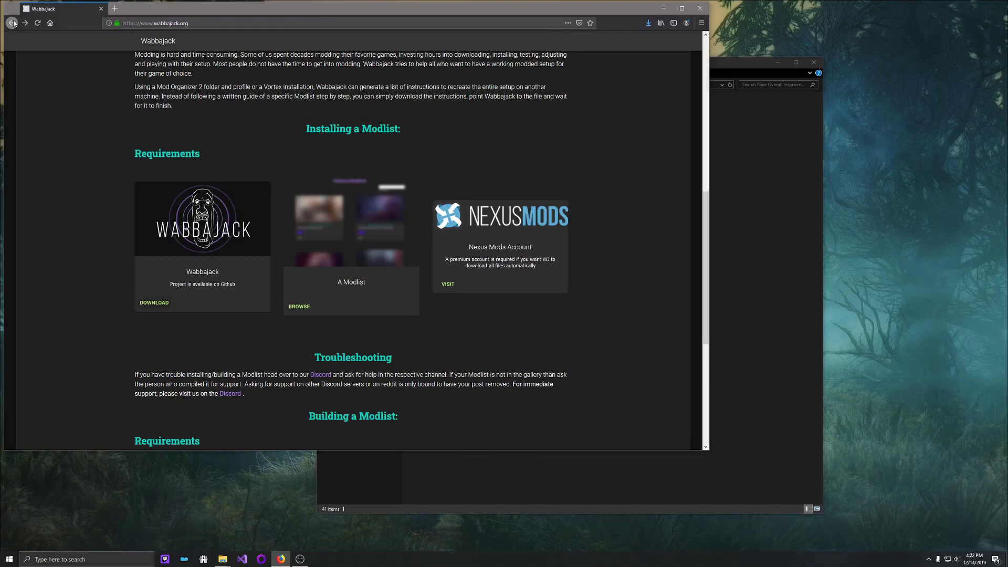
Open the N.O.I.S.E. modlist page from the Wabbajack gallery and read its setup instructions down to the Installation section
{"action": "scroll", "coordinate": [317, 313], "scroll_direction": "down", "scroll_amount": 4}
{"action": "scroll", "coordinate": [315, 215], "scroll_direction": "up", "scroll_amount": 3}
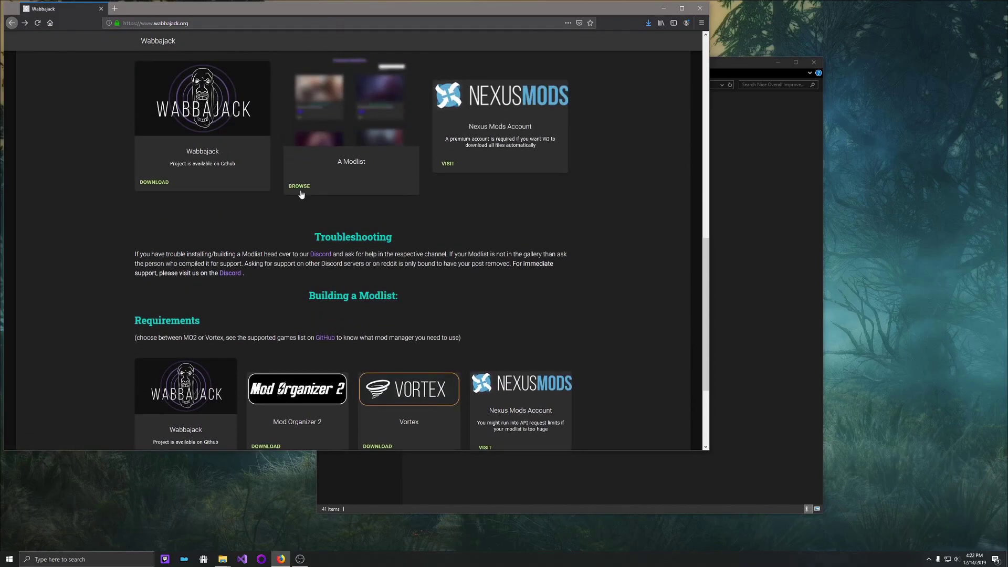
{"action": "left_click", "coordinate": [300, 194]}
{"action": "scroll", "coordinate": [350, 192], "scroll_direction": "down", "scroll_amount": 10}
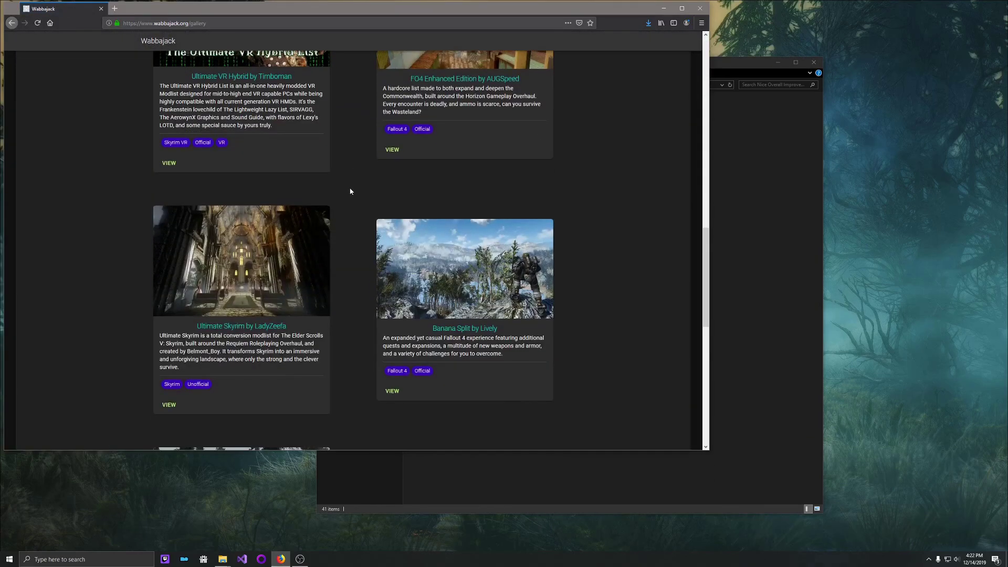
{"action": "scroll", "coordinate": [350, 191], "scroll_direction": "down", "scroll_amount": 6}
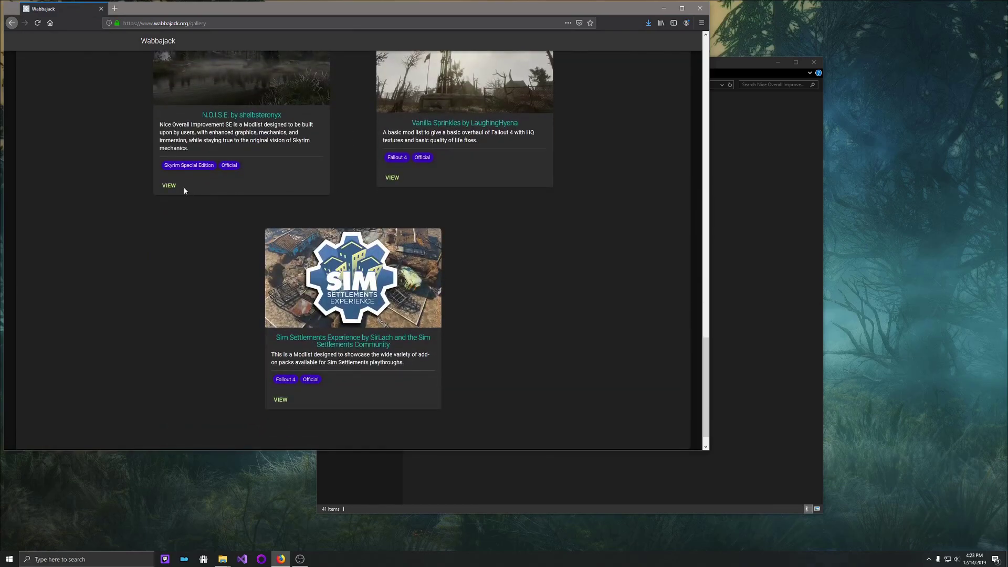
{"action": "left_click", "coordinate": [170, 188]}
{"action": "scroll", "coordinate": [356, 223], "scroll_direction": "down", "scroll_amount": 12}
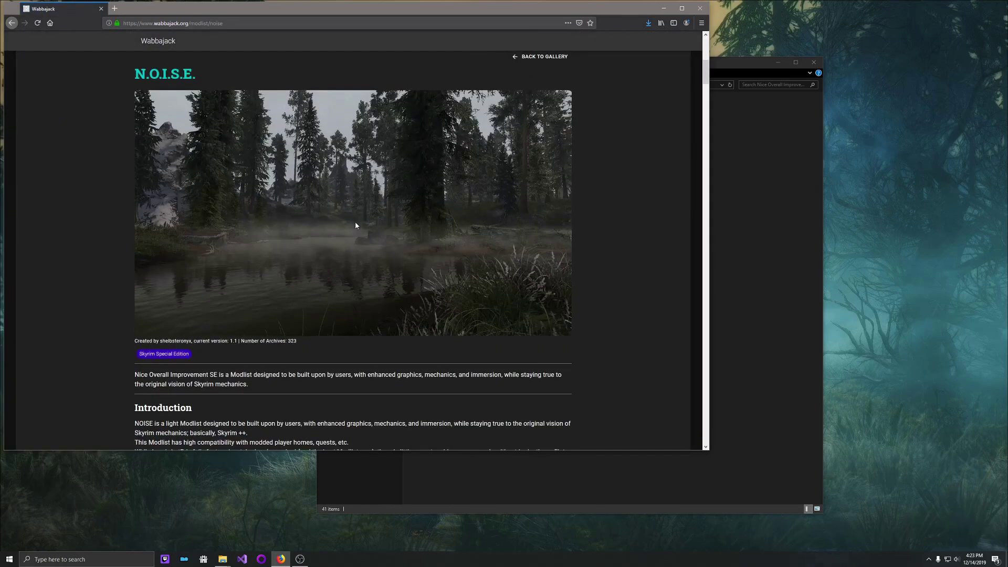
{"action": "scroll", "coordinate": [366, 226], "scroll_direction": "down", "scroll_amount": 3}
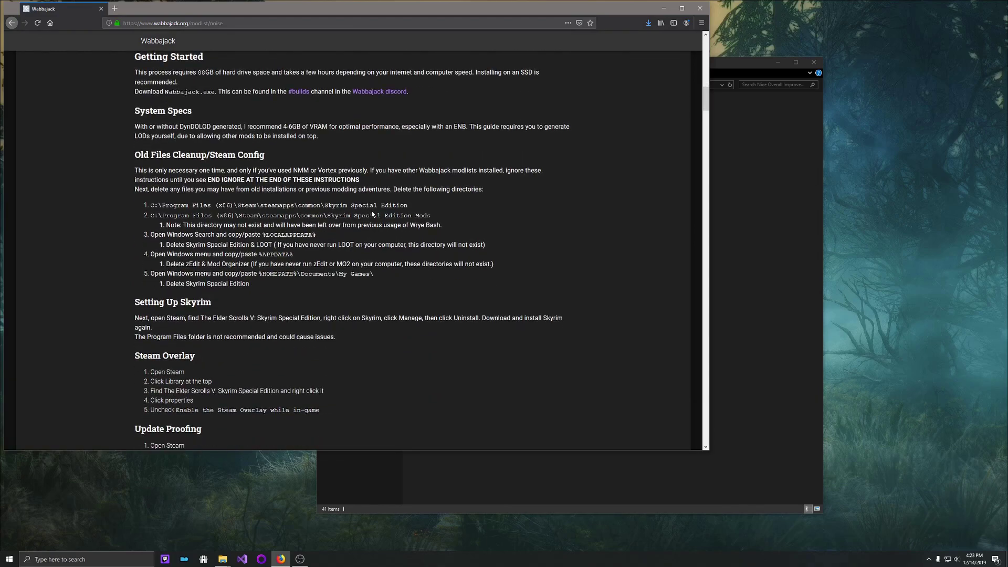
{"action": "scroll", "coordinate": [374, 214], "scroll_direction": "down", "scroll_amount": 10}
{"action": "scroll", "coordinate": [374, 213], "scroll_direction": "down", "scroll_amount": 1}
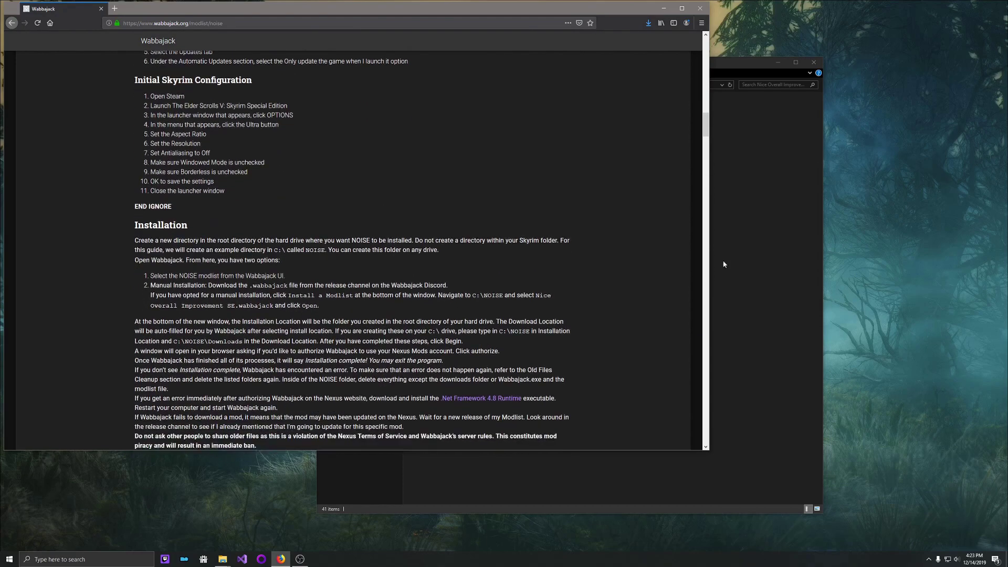
Switch to the modlist's install folder in File Explorer, open Game Folder Files and copy everything inside it
{"action": "left_click", "coordinate": [759, 260]}
{"action": "left_click", "coordinate": [448, 143]}
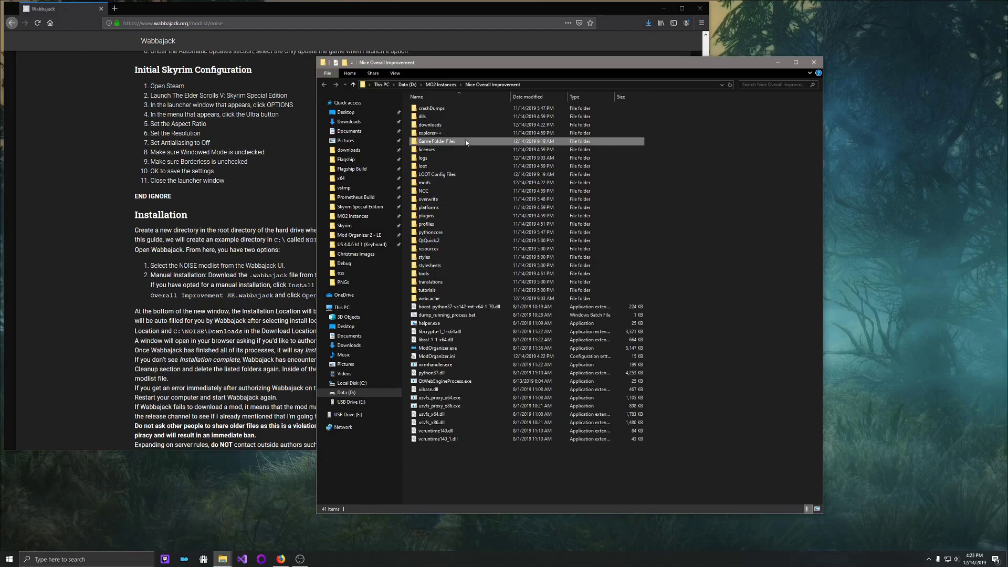
{"action": "double_click", "coordinate": [447, 143]}
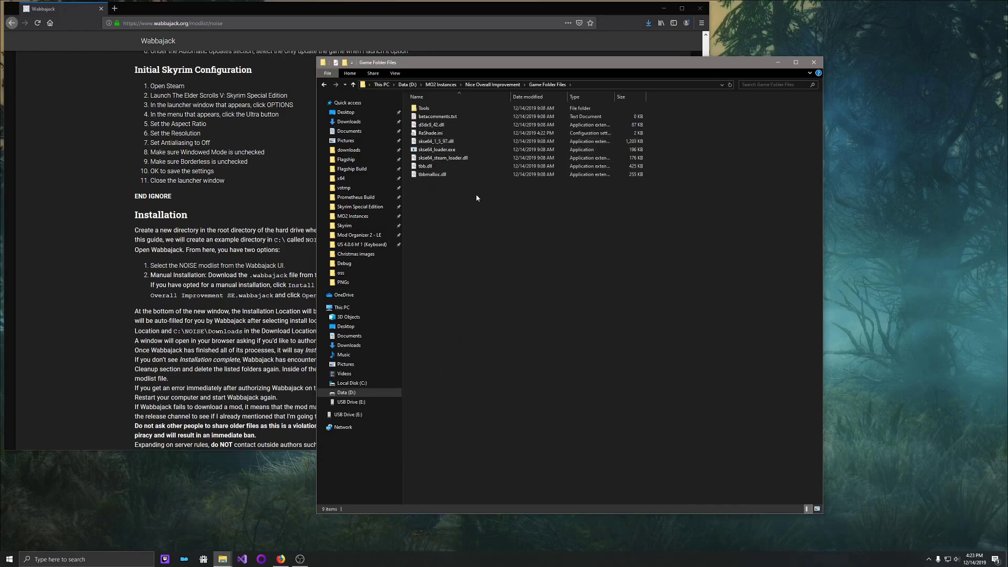
{"action": "left_click_drag", "start_coordinate": [477, 282], "coordinate": [411, 103]}
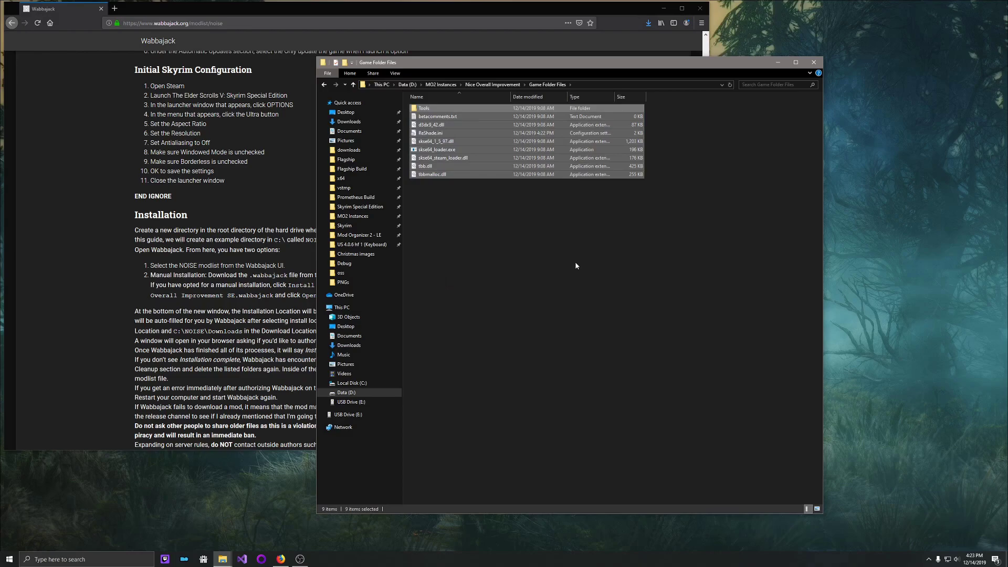
Go to the game folder C:\Steam\steamapps\common\Skyrim Special Edition
{"action": "left_click", "coordinate": [625, 85]}
{"action": "type", "text": "c:\\"}
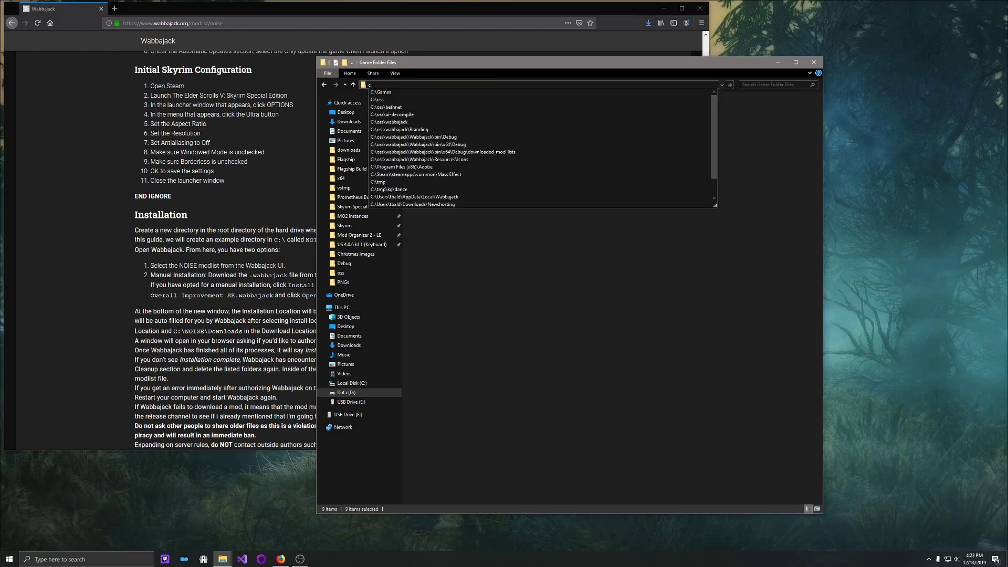
{"action": "type", "text": "ste"}
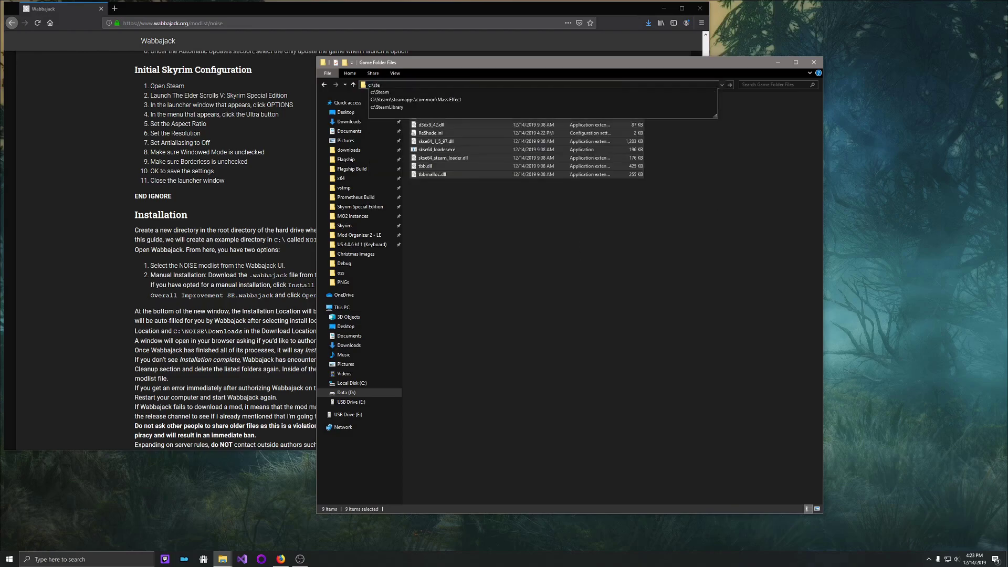
{"action": "key", "text": "Down"}
{"action": "key", "text": "Down"}
{"action": "key", "text": "BackSpace"}
{"action": "key", "text": "BackSpace"}
{"action": "key", "text": "BackSpace"}
{"action": "key", "text": "BackSpace"}
{"action": "key", "text": "BackSpace"}
{"action": "key", "text": "BackSpace"}
{"action": "key", "text": "BackSpace"}
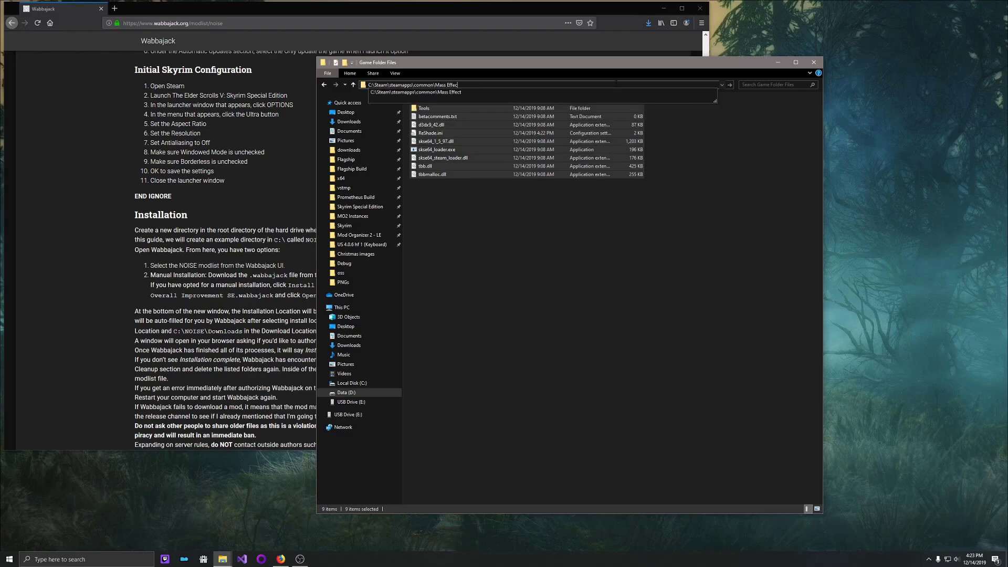
{"action": "key", "text": "BackSpace"}
{"action": "type", "text": "s"}
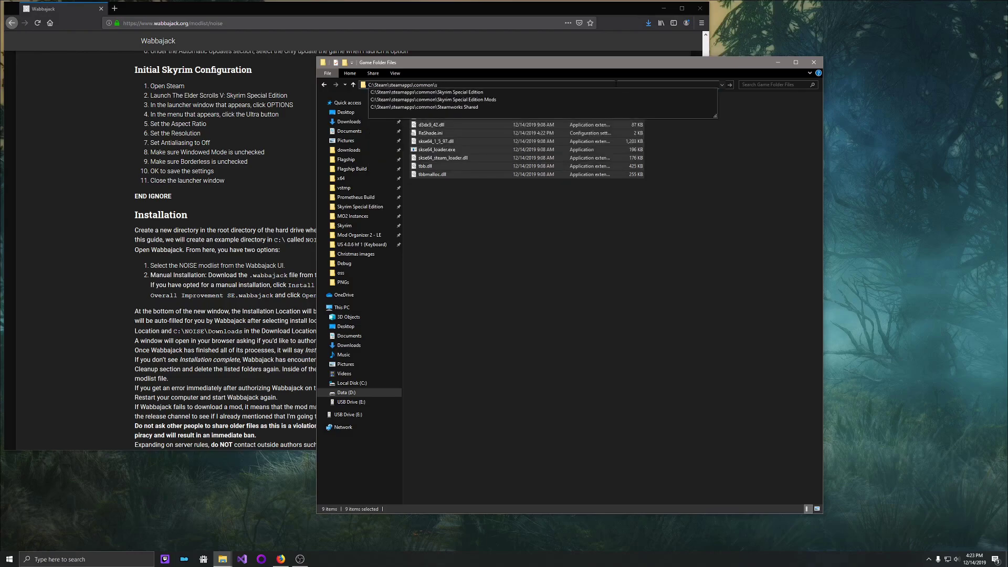
{"action": "key", "text": "Down"}
{"action": "key", "text": "Return"}
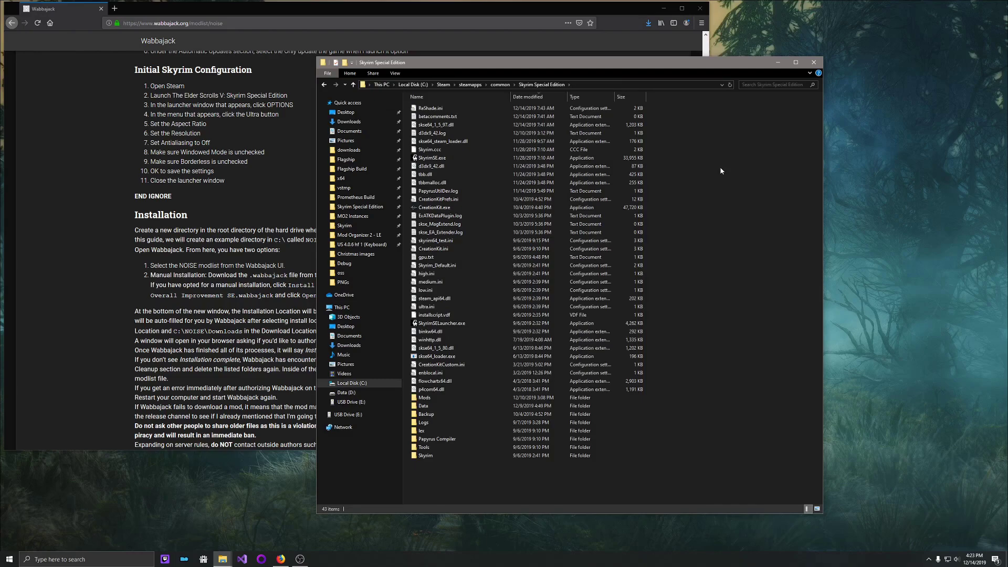
Paste the copied files into the Skyrim Special Edition folder, replacing the existing ones, and select skse64_loader.exe
{"action": "key", "text": "ctrl+v"}
{"action": "left_click", "coordinate": [504, 215]}
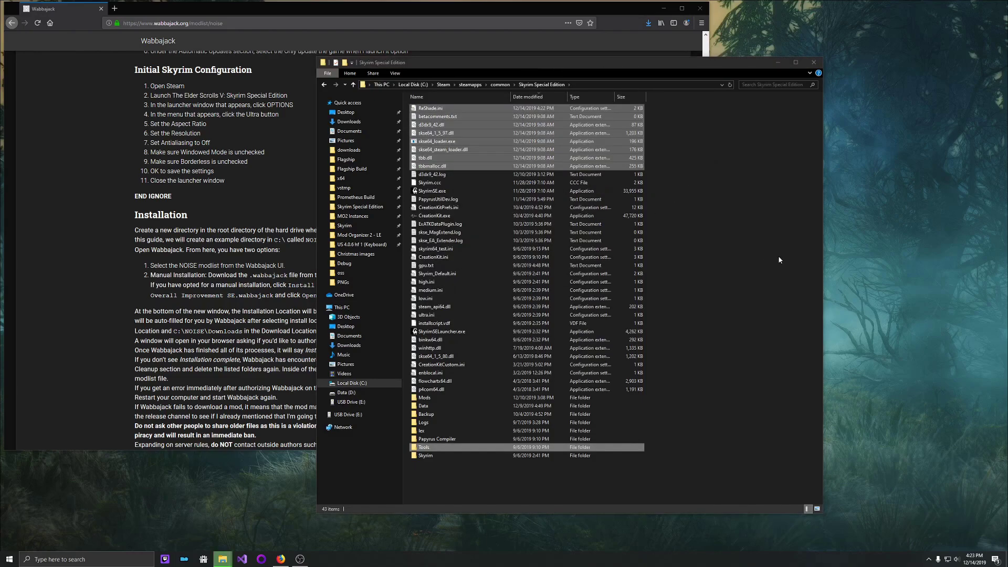
{"action": "left_click", "coordinate": [779, 259]}
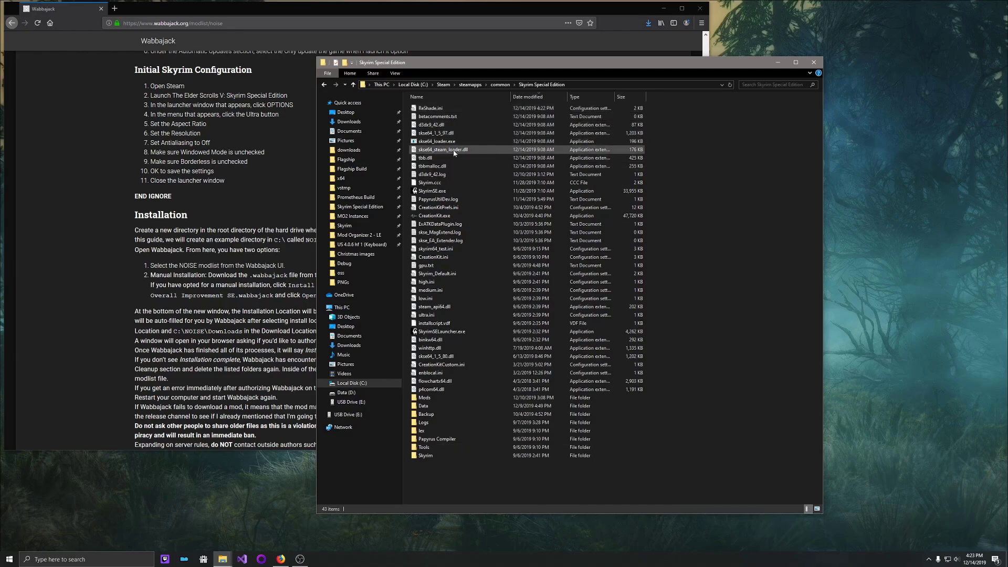
{"action": "left_click", "coordinate": [437, 142]}
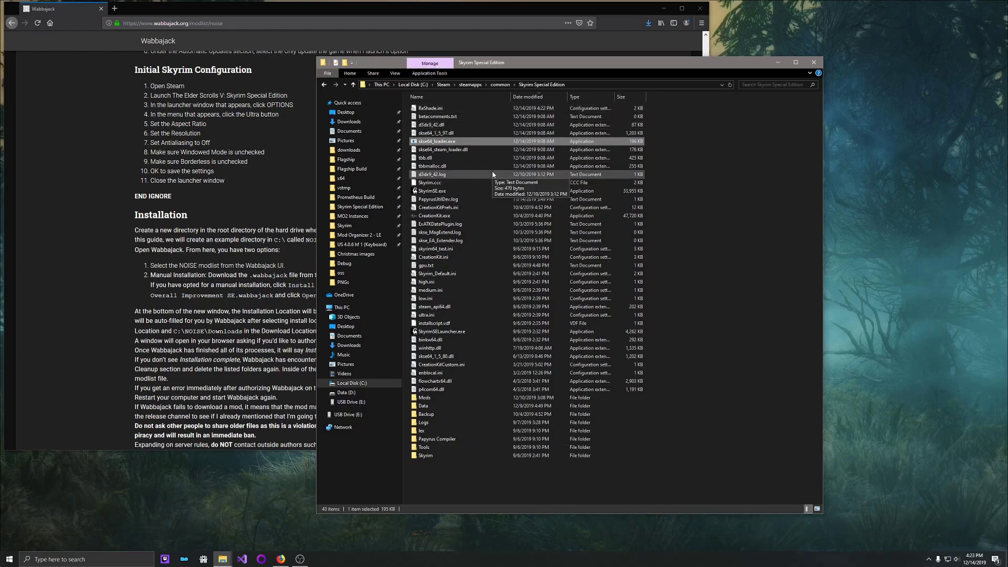
Launch ModOrganizer.exe from the Nice Overall Improvement folder, maximise its window and run the game through SKSE
{"action": "left_click", "coordinate": [324, 85]}
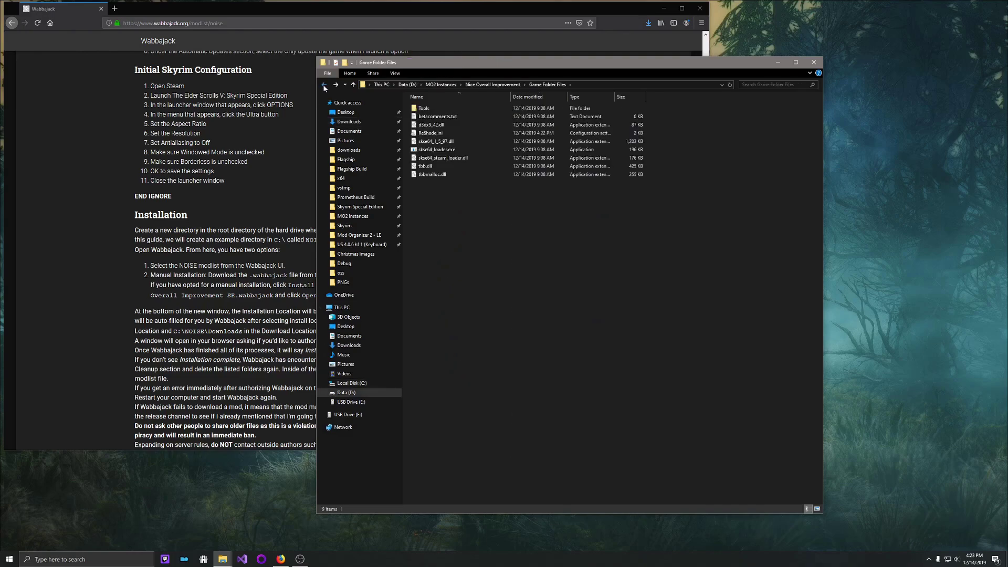
{"action": "left_click", "coordinate": [324, 85]}
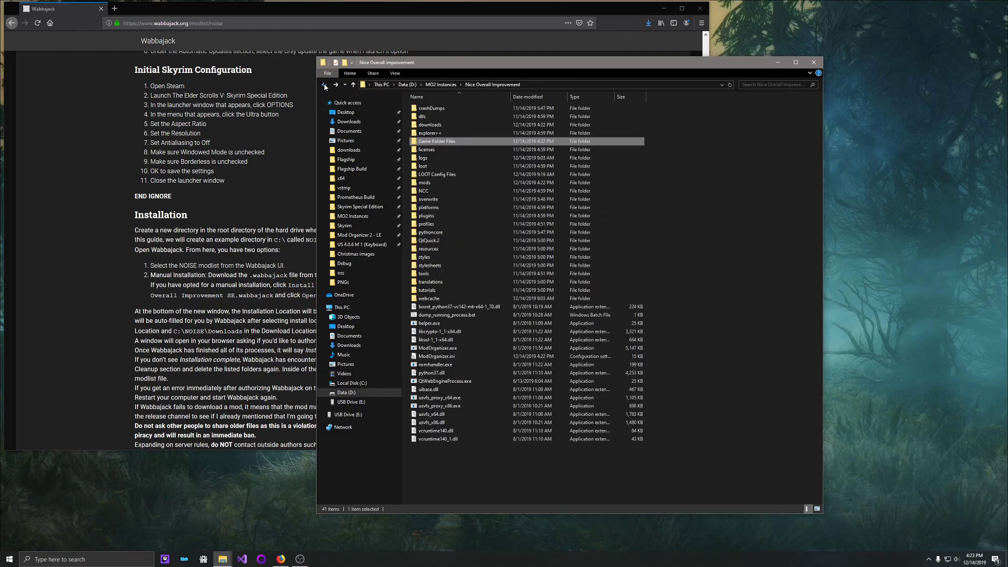
{"action": "double_click", "coordinate": [442, 349]}
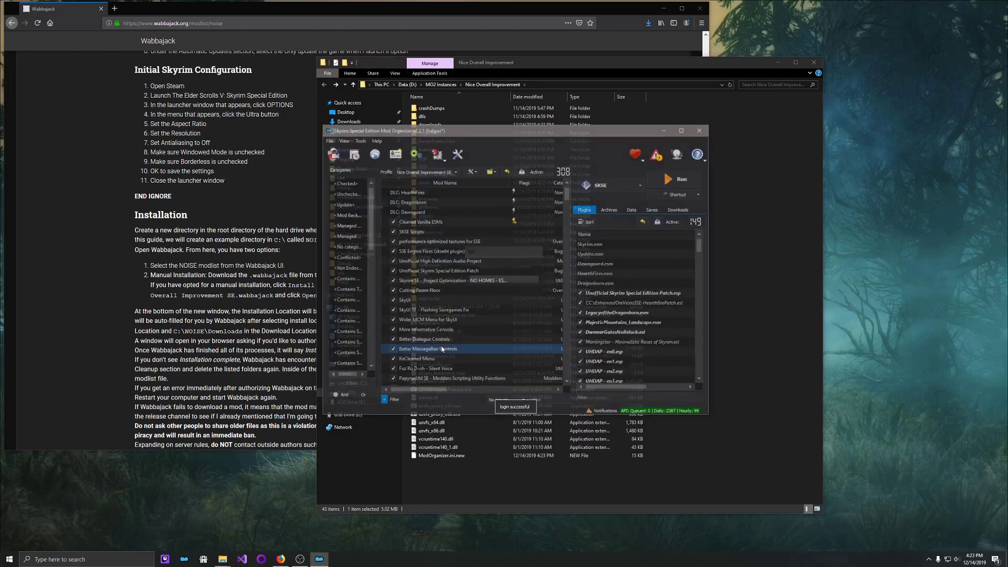
{"action": "double_click", "coordinate": [607, 130]}
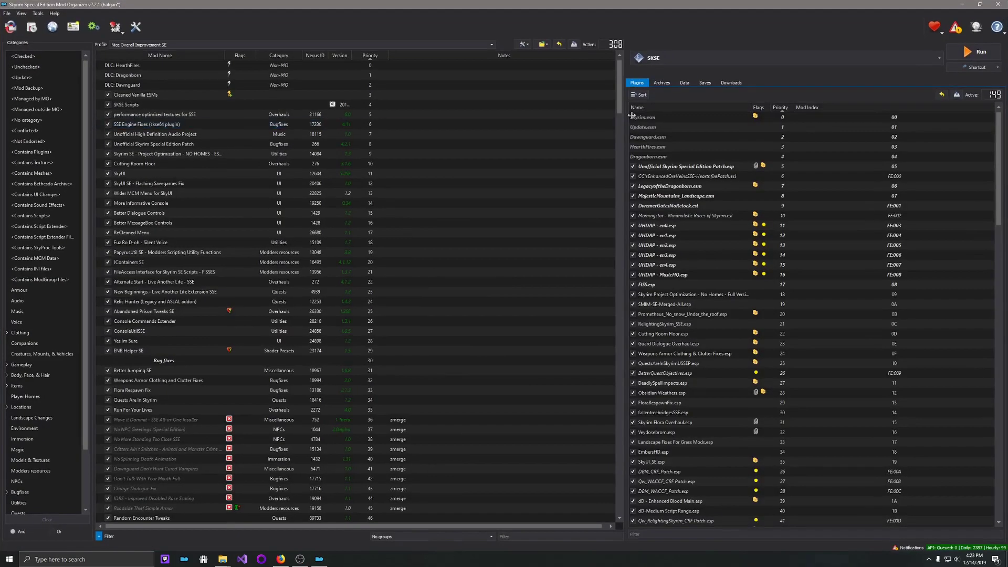
{"action": "left_click", "coordinate": [976, 56]}
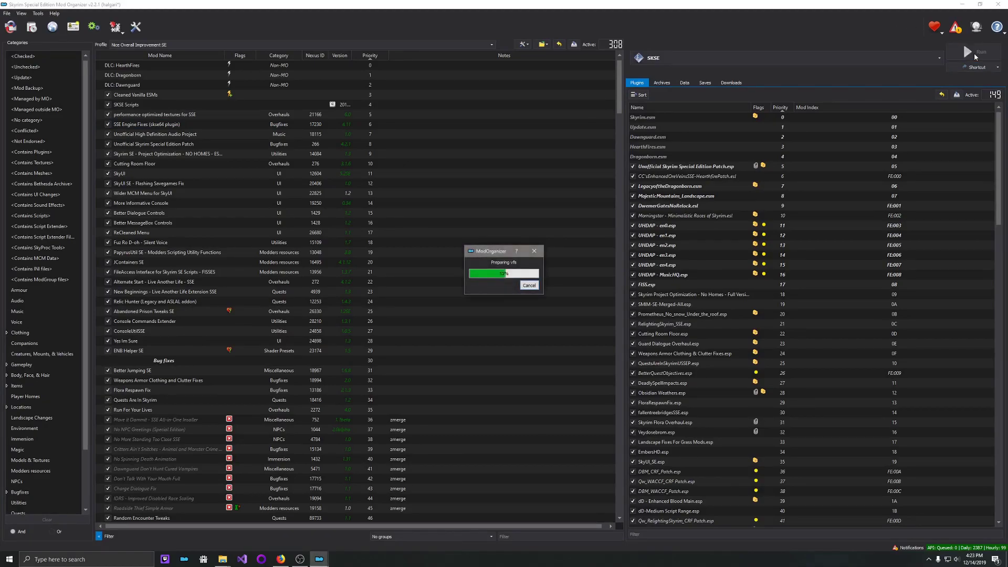